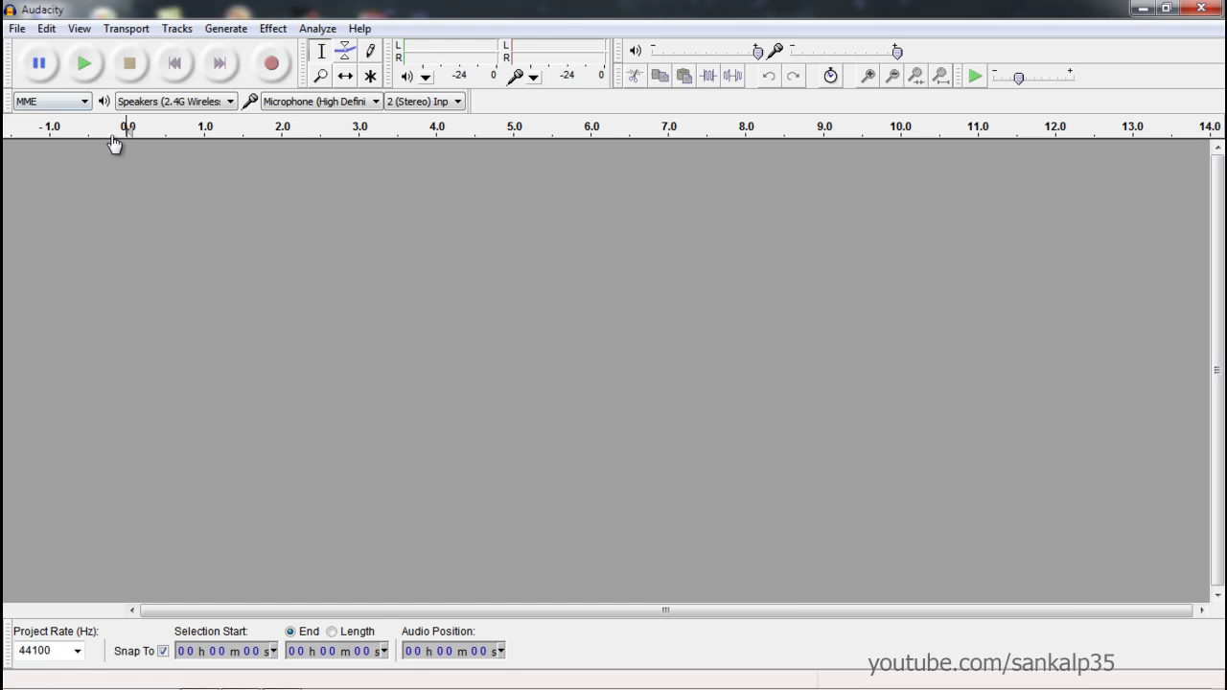
Open the audio import file picker from File > Import > Audio.
left_click(17, 28)
mouse_move(53, 248)
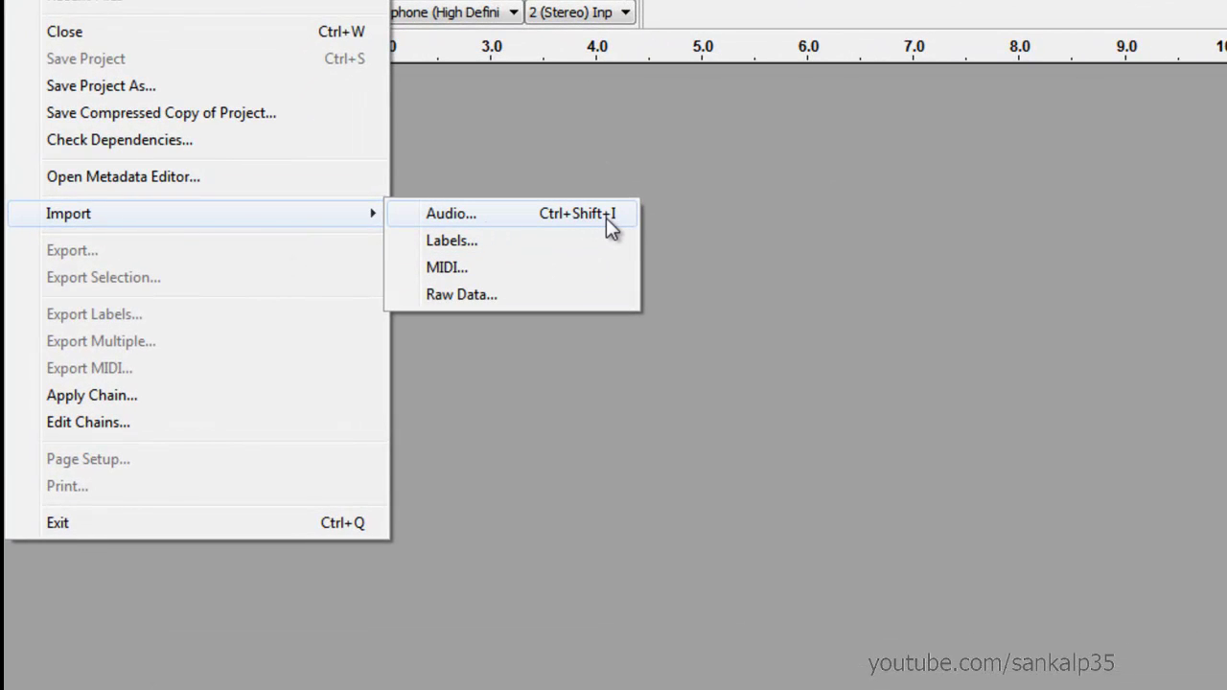
left_click(606, 218)
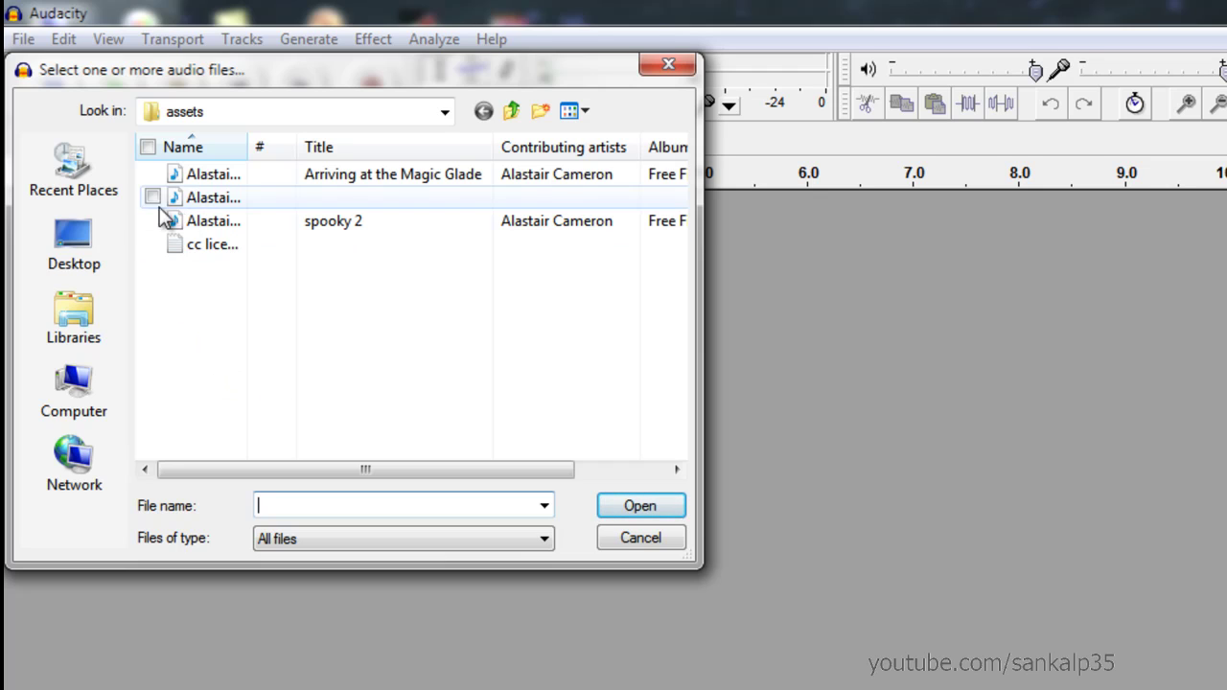
Select all three audio files in assets, including spooky 2 and Arriving at the Magic Glade.
left_click(151, 175)
left_click(154, 198)
left_click(168, 221)
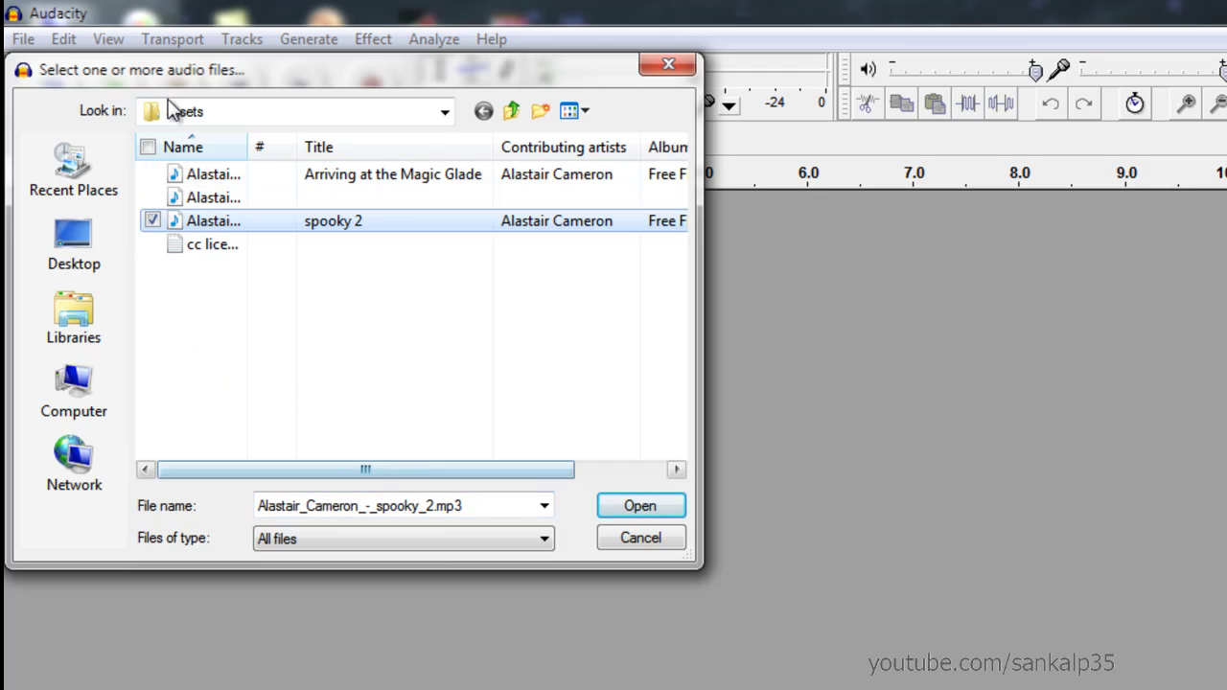
left_click(152, 174)
left_click(153, 197)
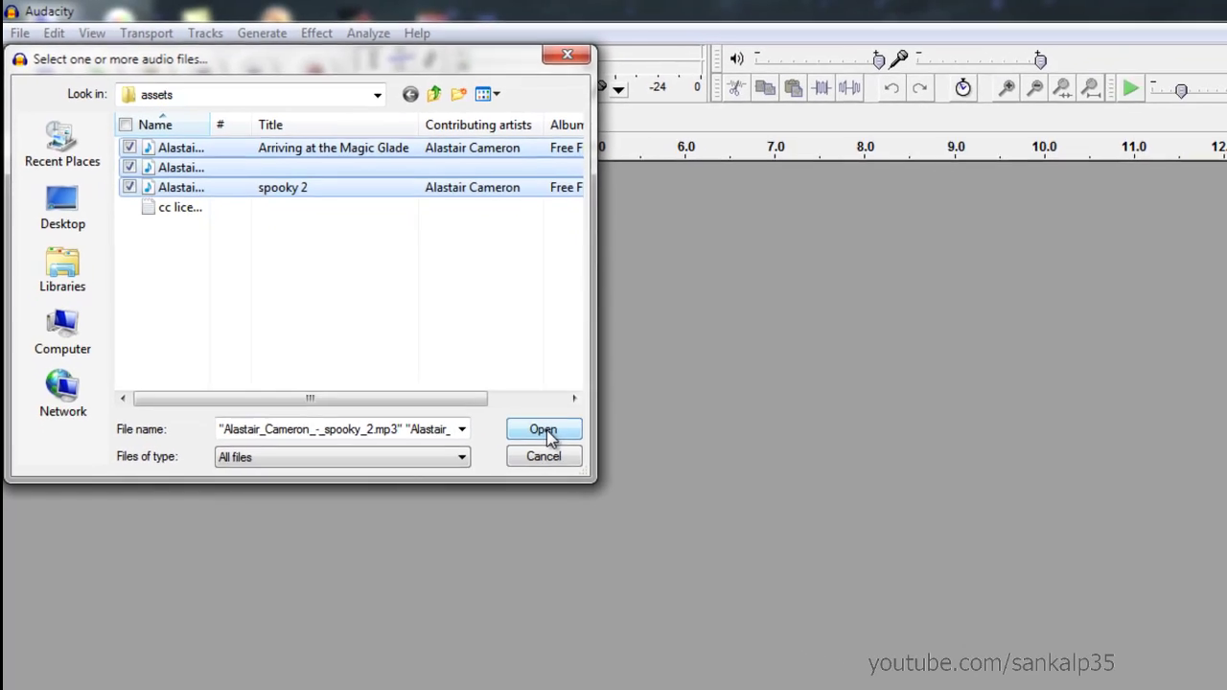
Import the three selected files as separate stereo tracks.
left_click(640, 505)
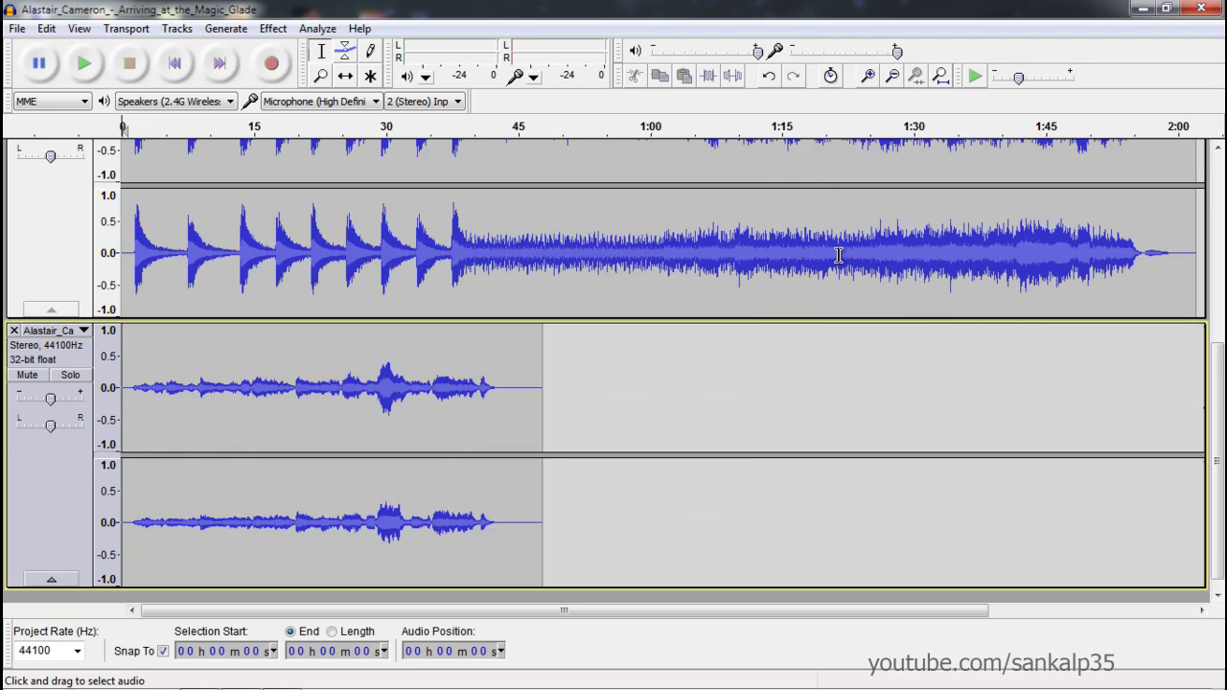
scroll(511, 470, "up", 5)
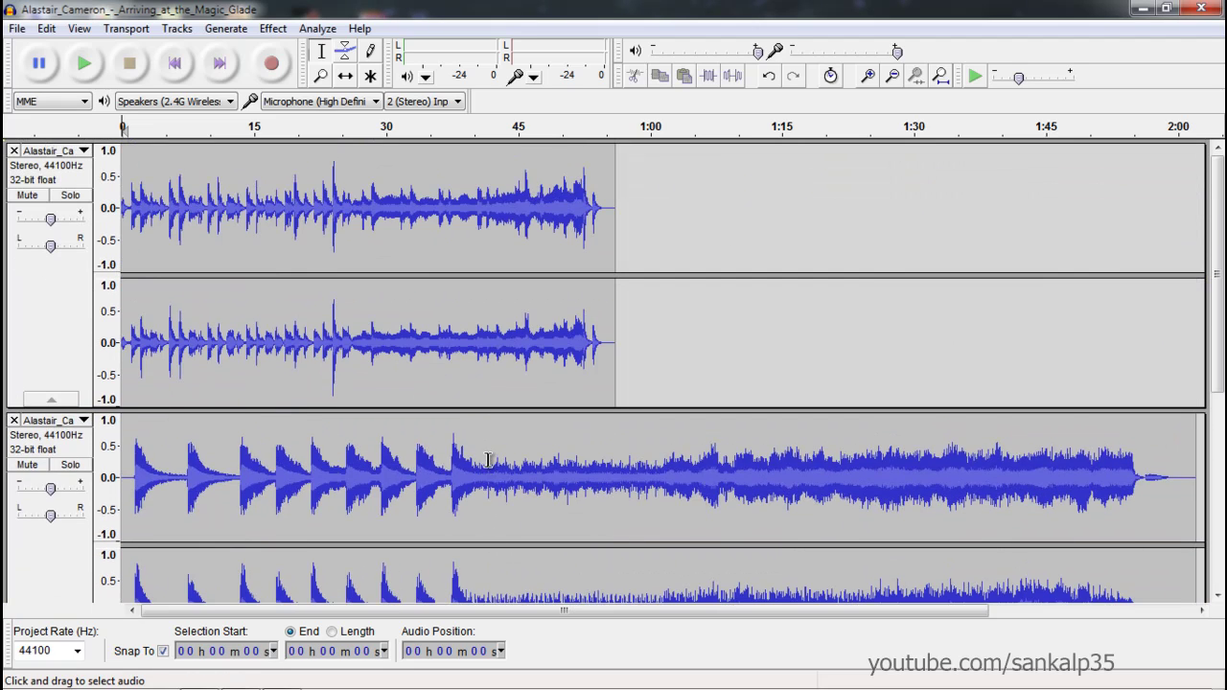
scroll(493, 470, "down", 4)
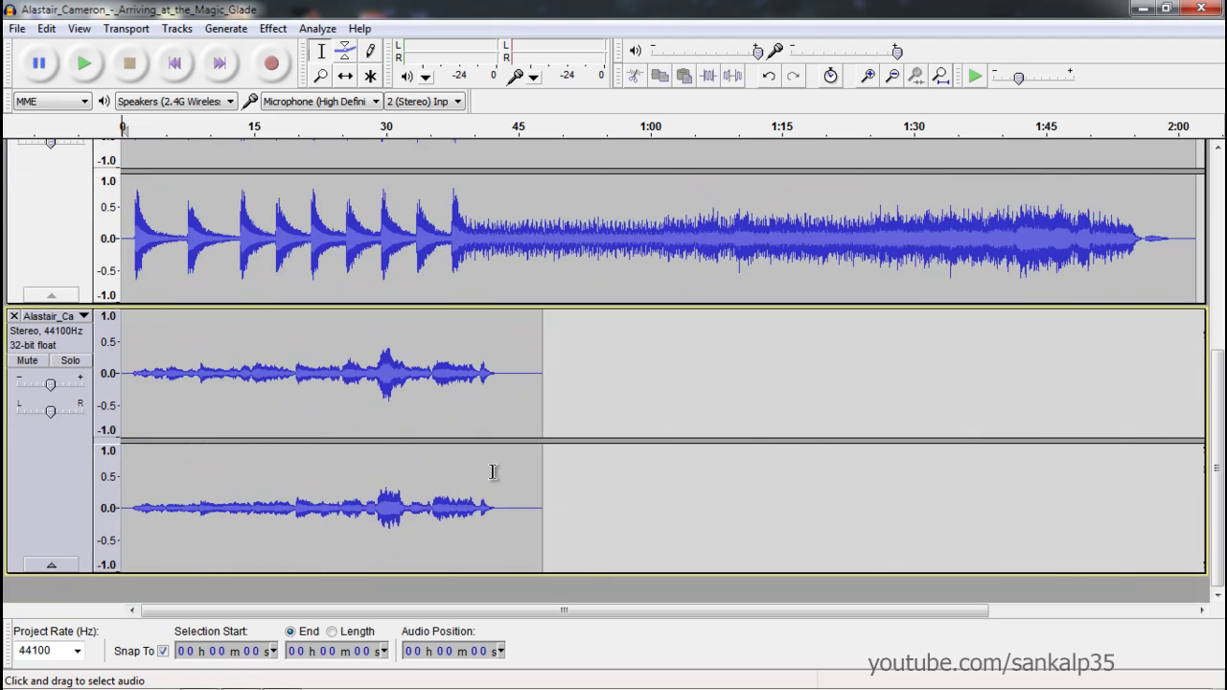
Preview the imported tracks with Play and Stop, scrolling through them.
left_click(85, 65)
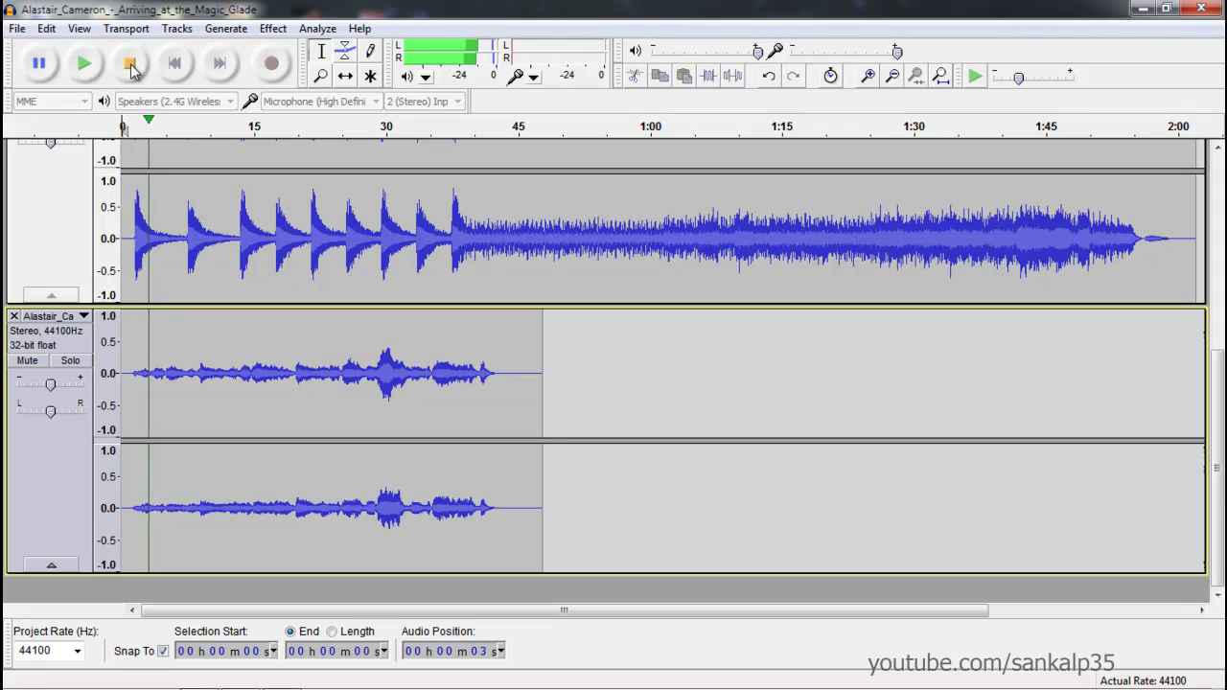
left_click(131, 66)
scroll(291, 449, "up", 5)
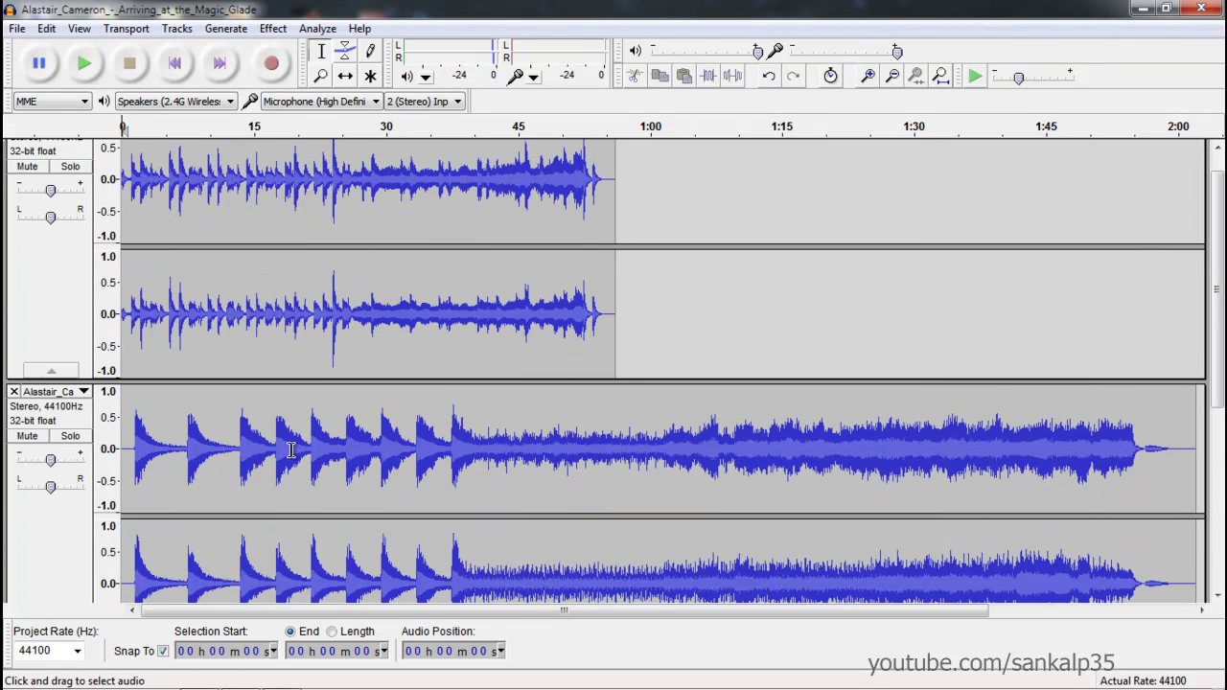
scroll(269, 301, "up", 1)
scroll(219, 296, "down", 6)
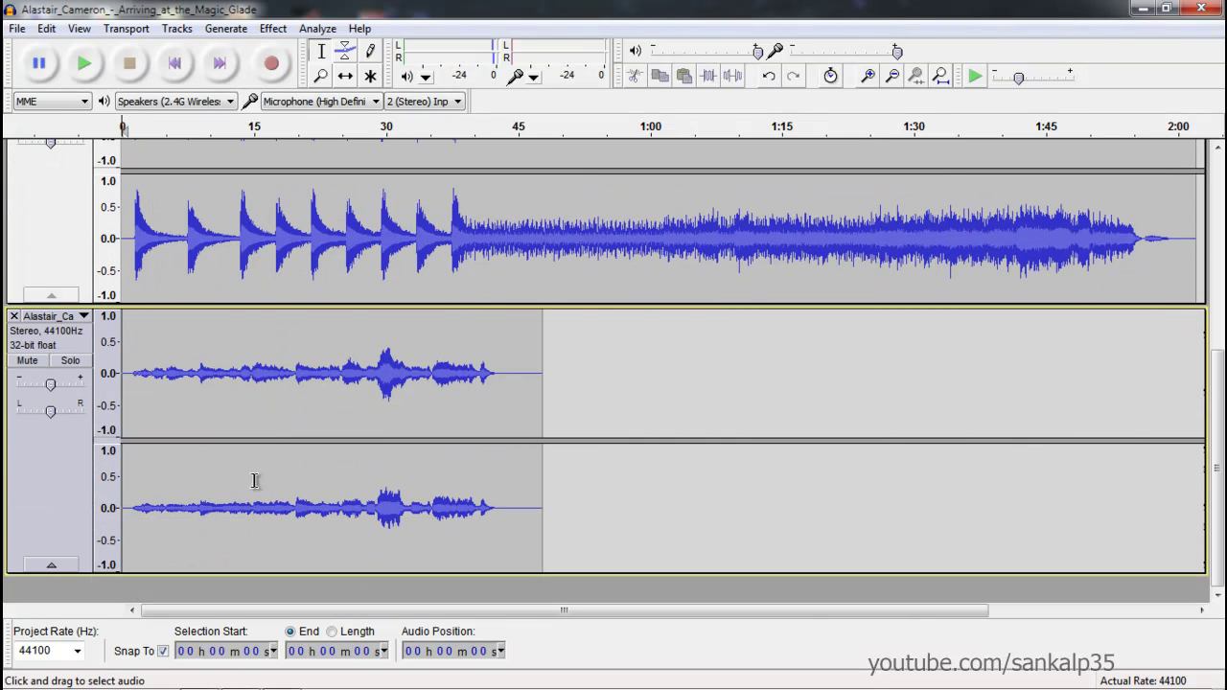
scroll(284, 481, "up", 5)
scroll(236, 374, "down", 5)
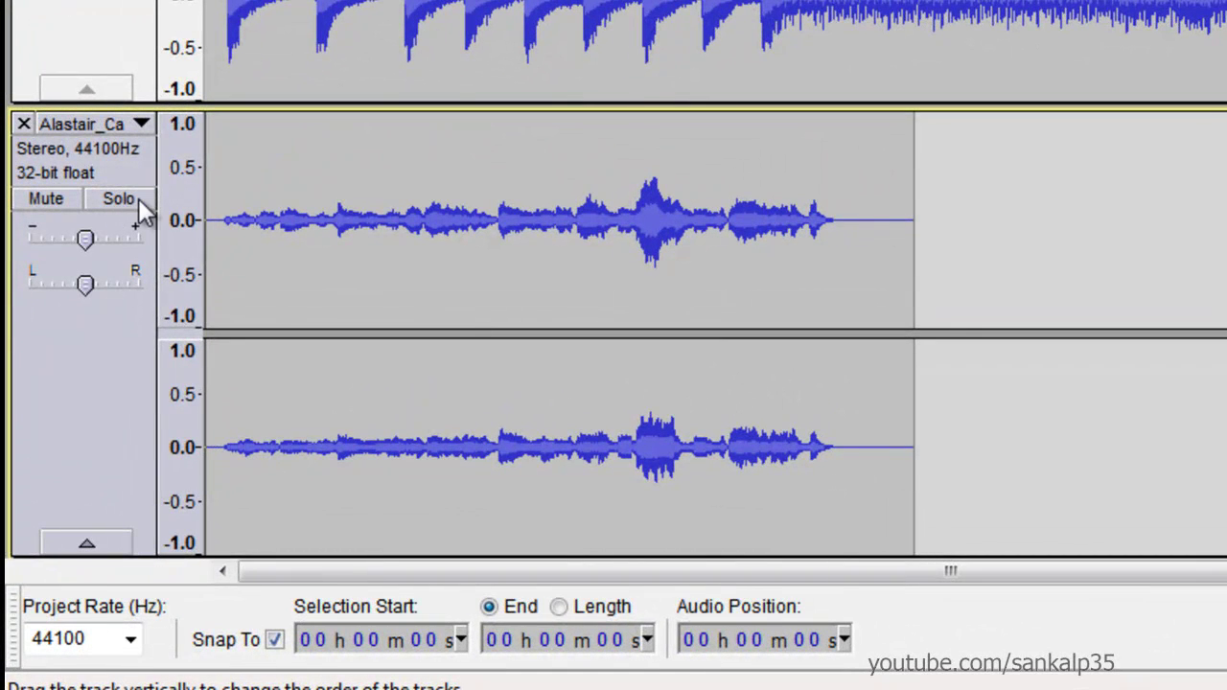
Solo the short third track and play it to hear its content.
left_click(117, 198)
scroll(397, 279, "up", 5)
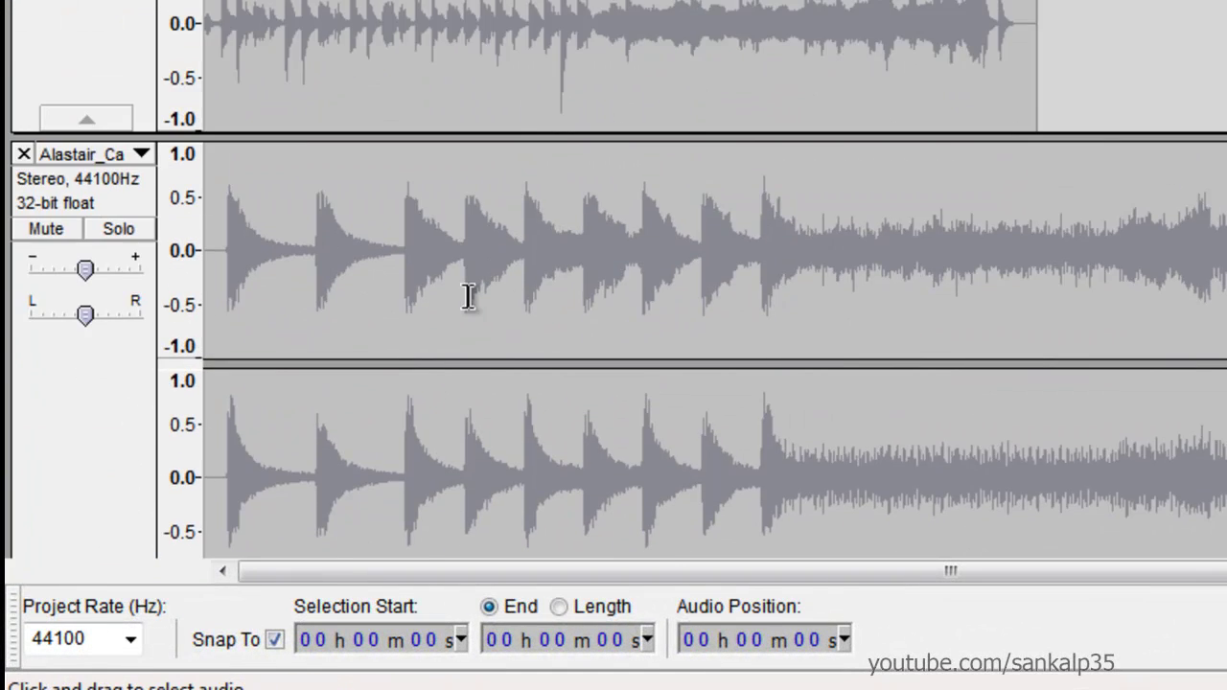
scroll(623, 378, "down", 6)
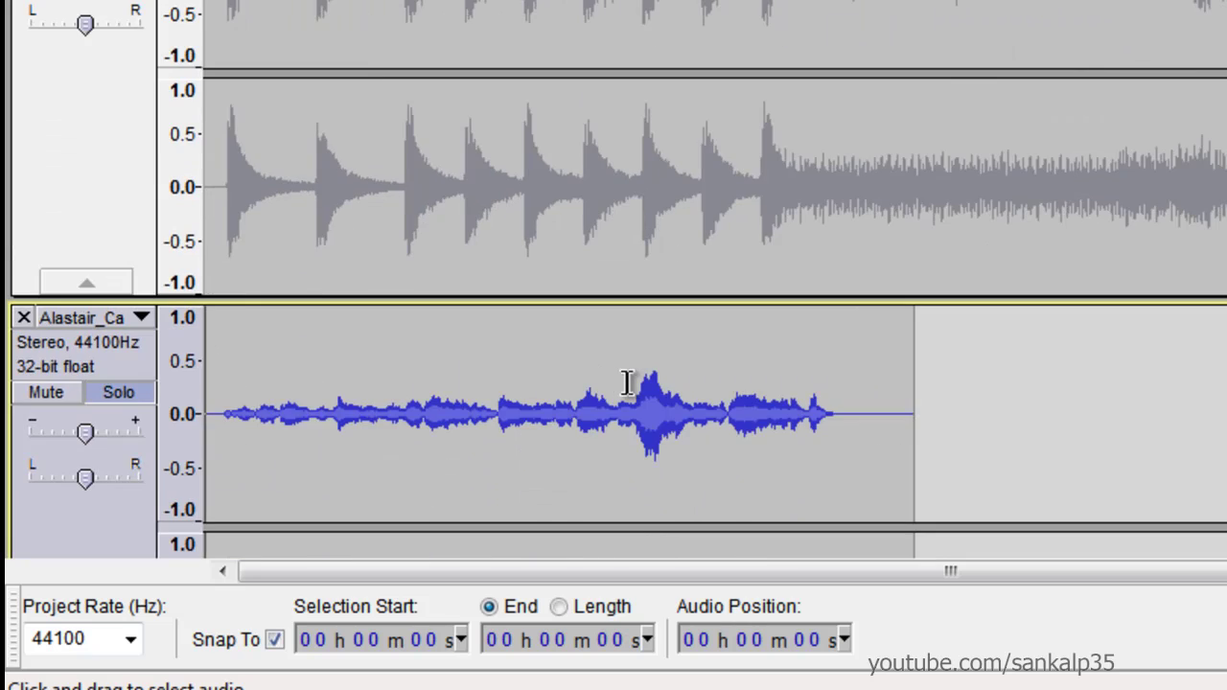
key("space")
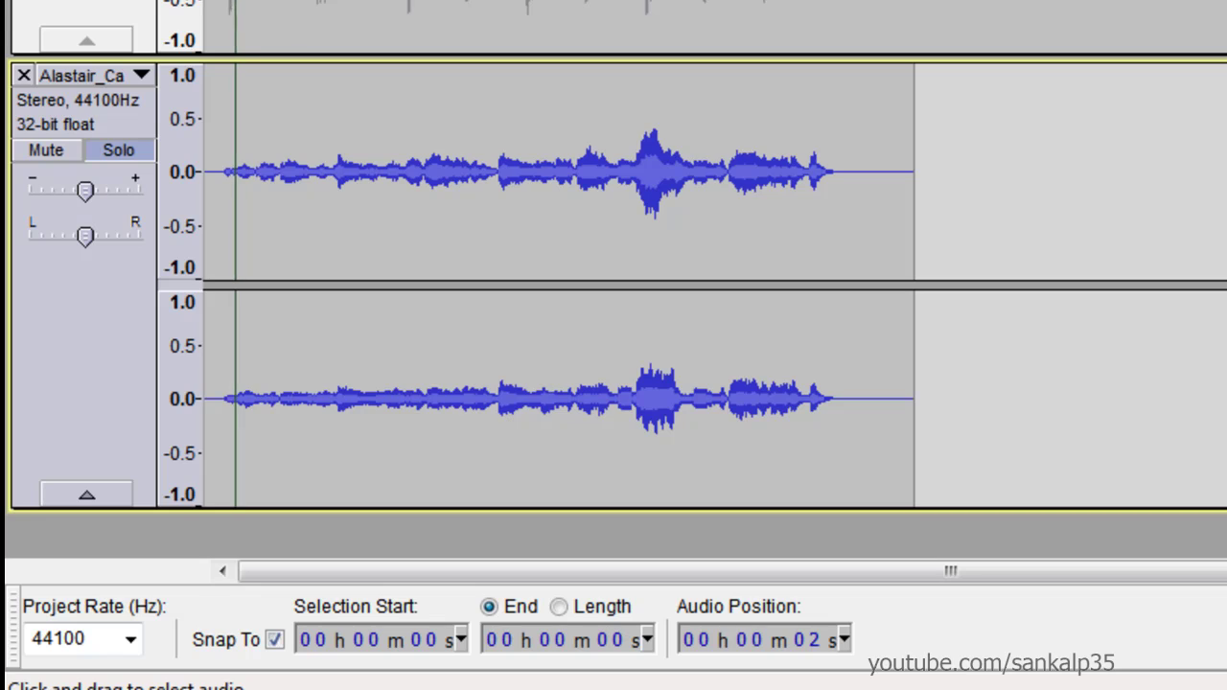
key("space")
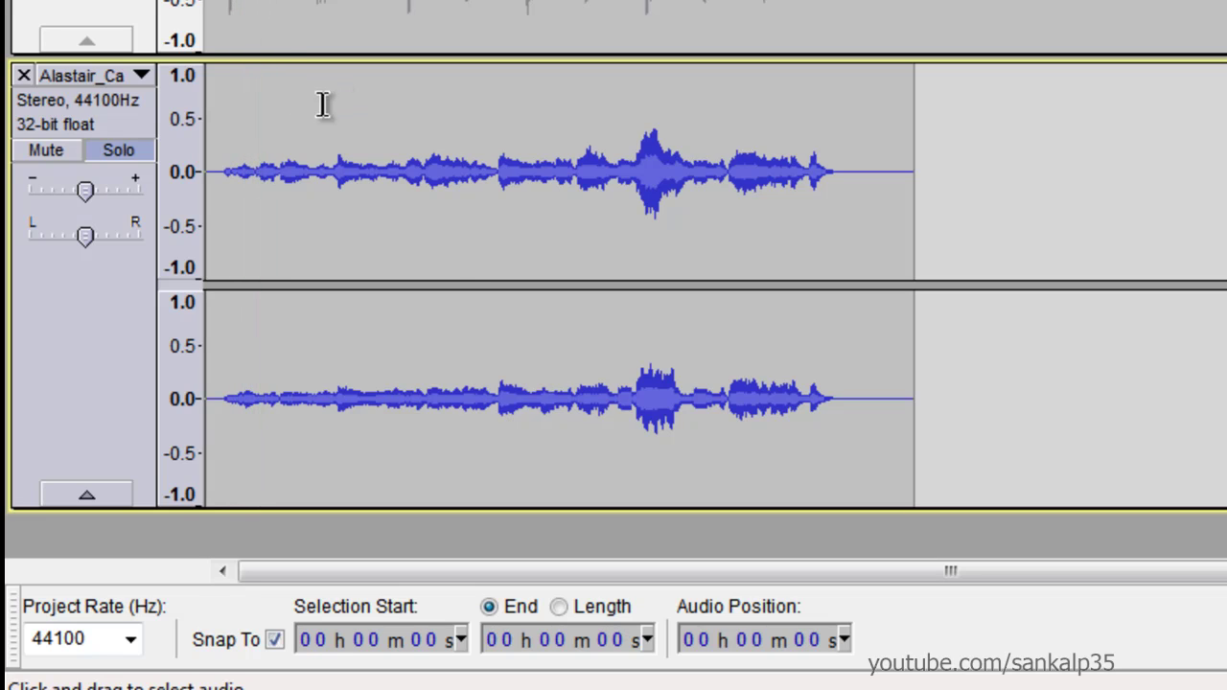
Select a narrow stretch around 18–19 seconds and play up to it.
left_click(485, 180)
left_click_drag(483, 182, 473, 182)
key("c")
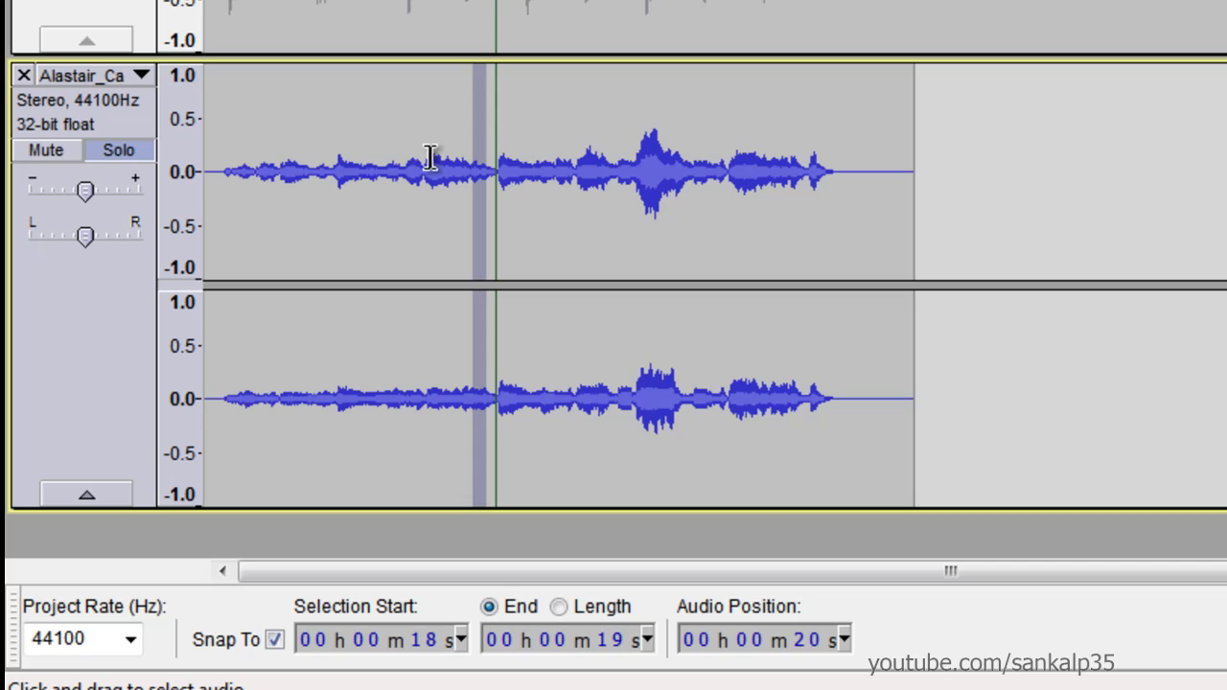
Clear the selection and zoom in so the first 30 seconds fill the view.
left_click(1057, 329)
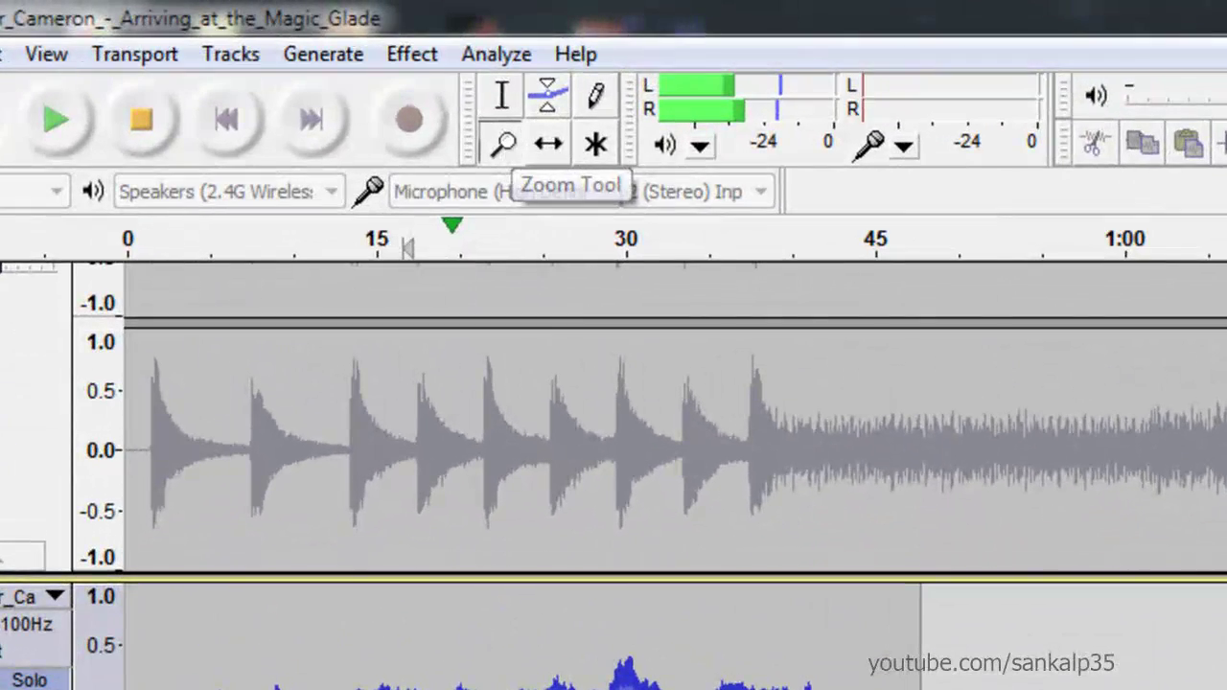
left_click(457, 127)
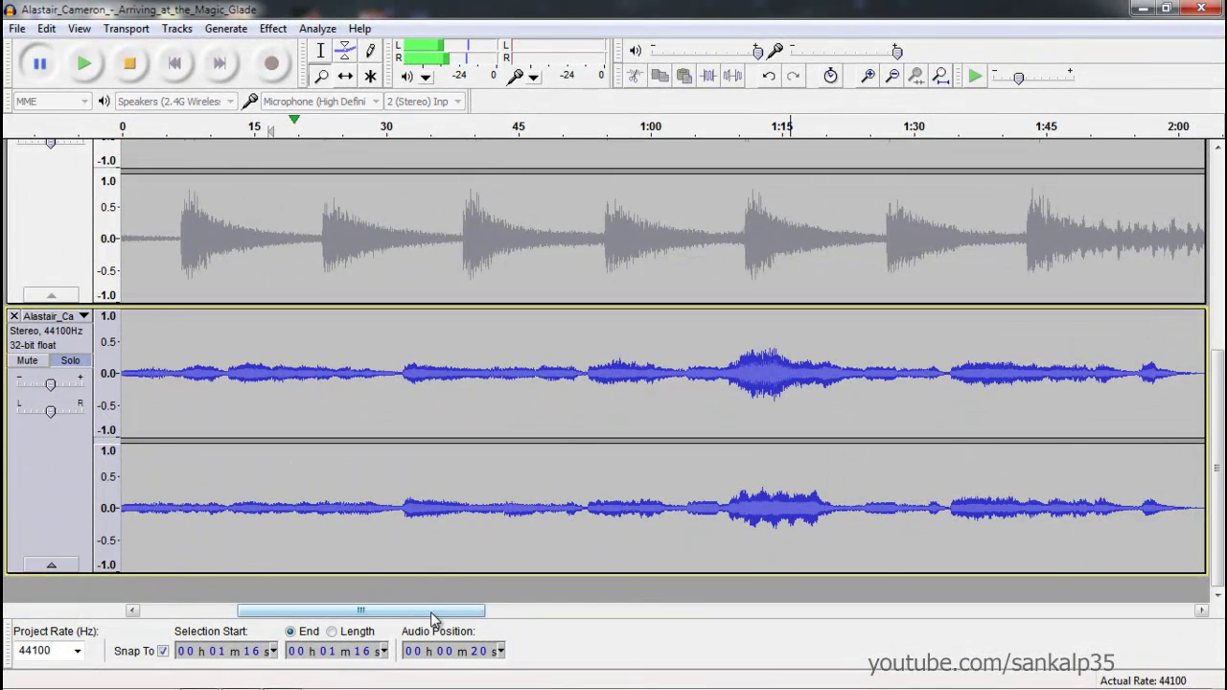
left_click_drag(433, 611, 364, 610)
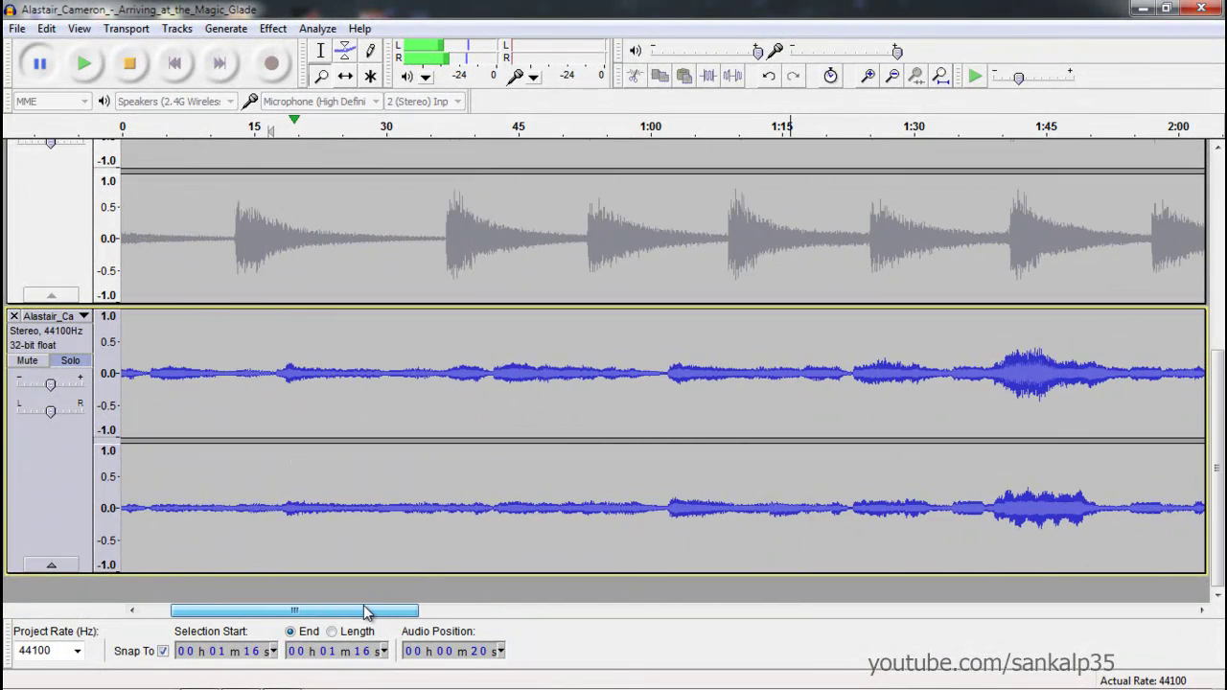
left_click(273, 127)
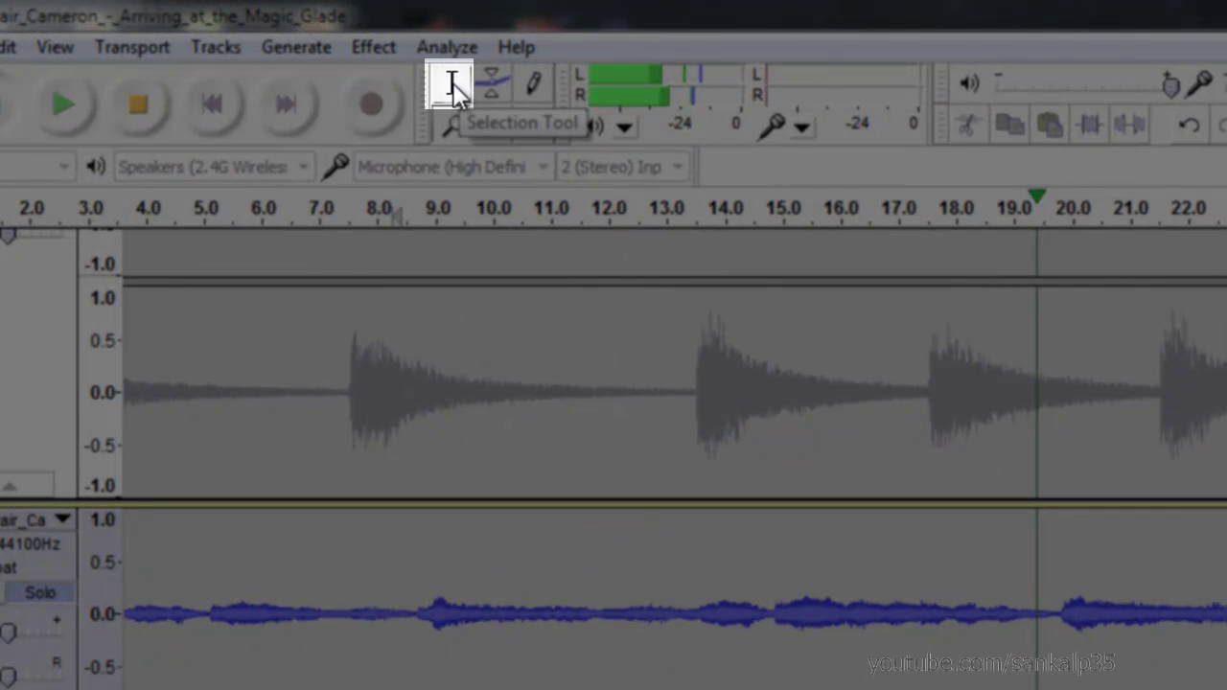
With the Selection Tool, select 0–19 seconds of the short track and stop playback.
left_click(453, 85)
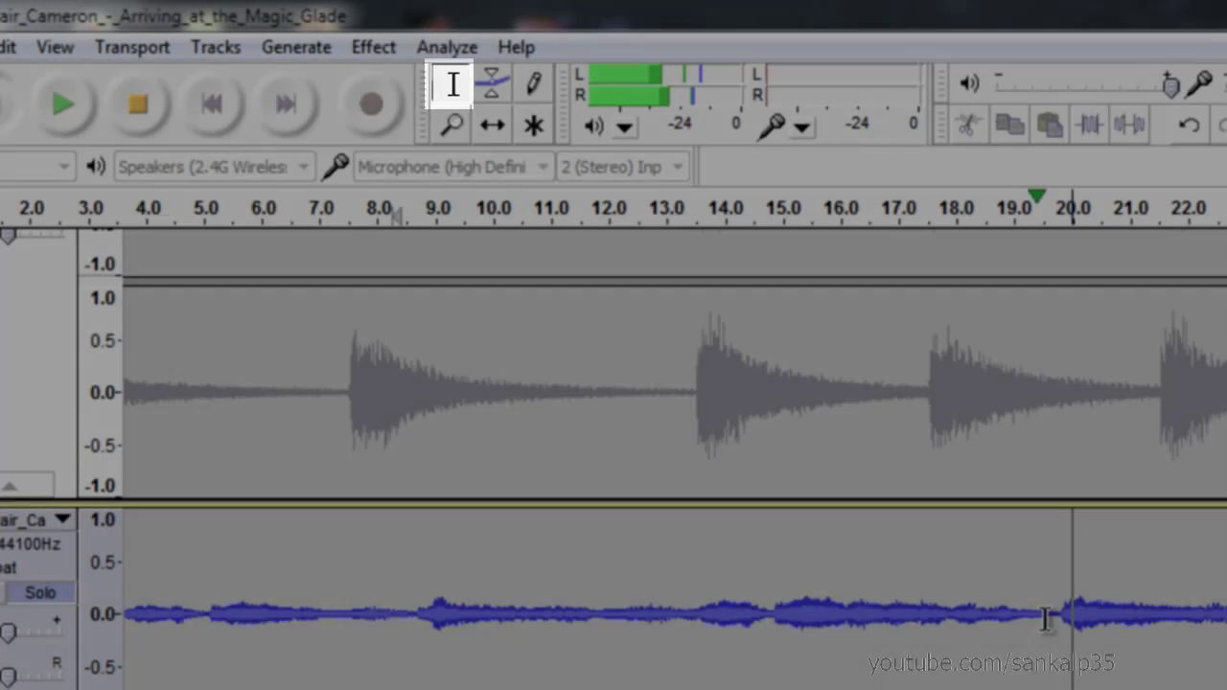
left_click(1030, 616)
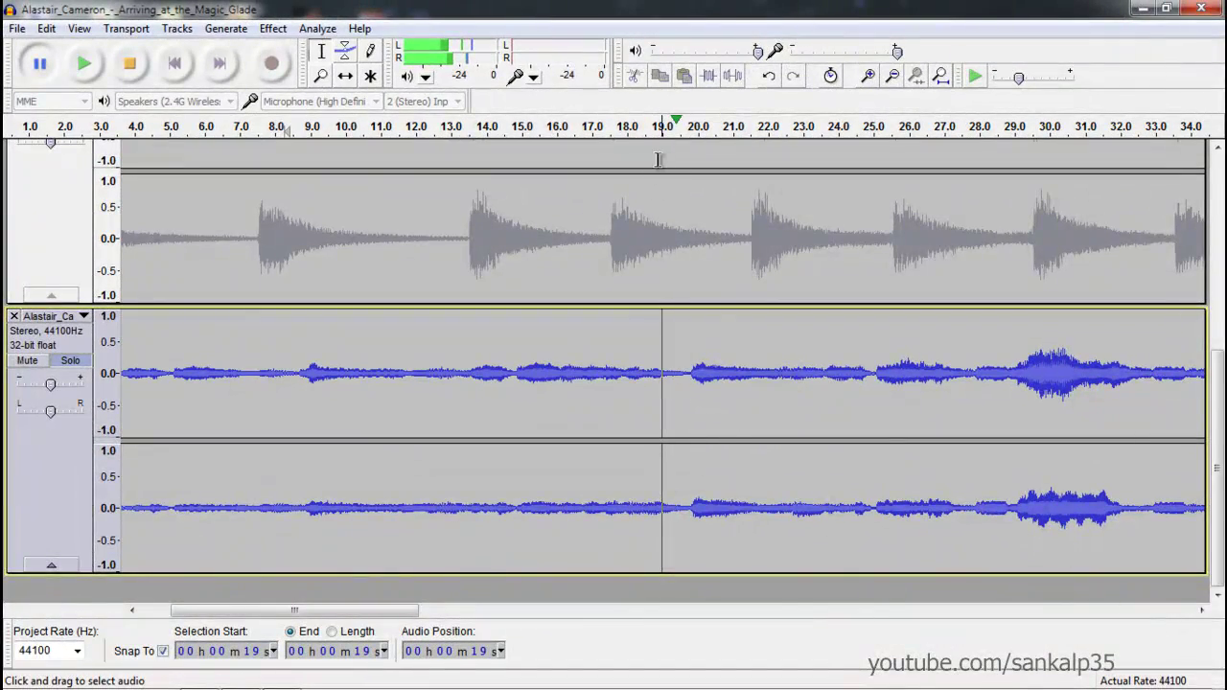
left_click_drag(671, 383, 19, 355)
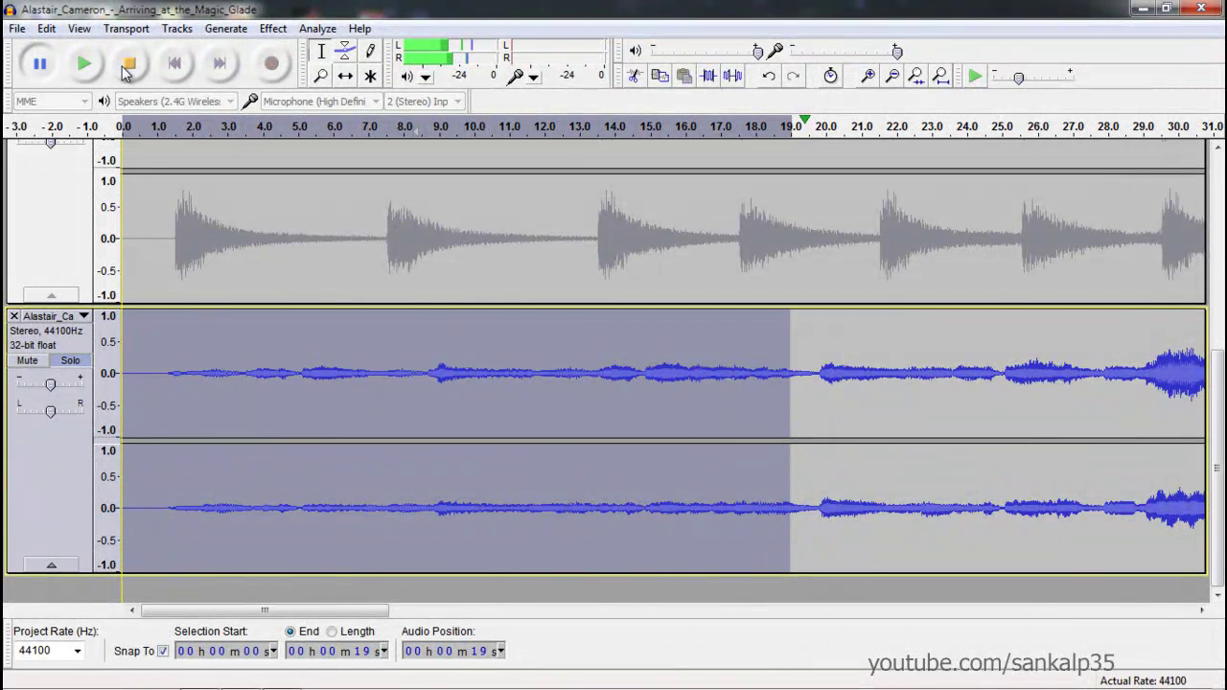
left_click(141, 70)
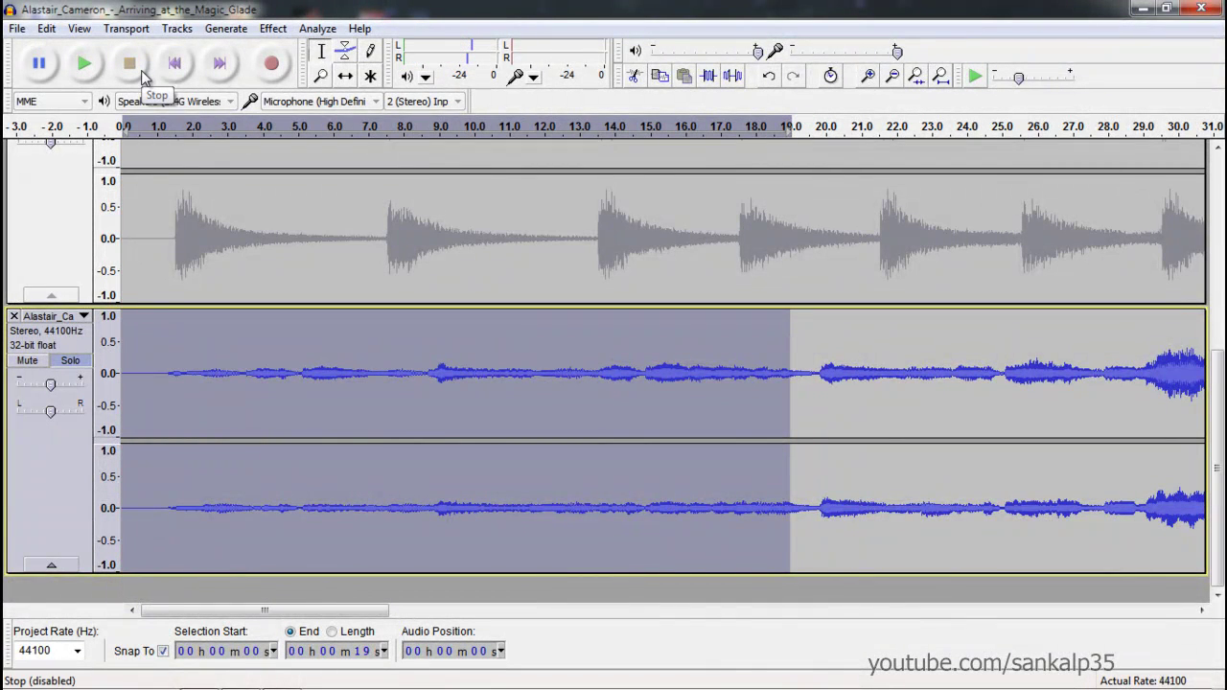
Trim the short track to its first 19 seconds and play its new ending.
left_click(712, 83)
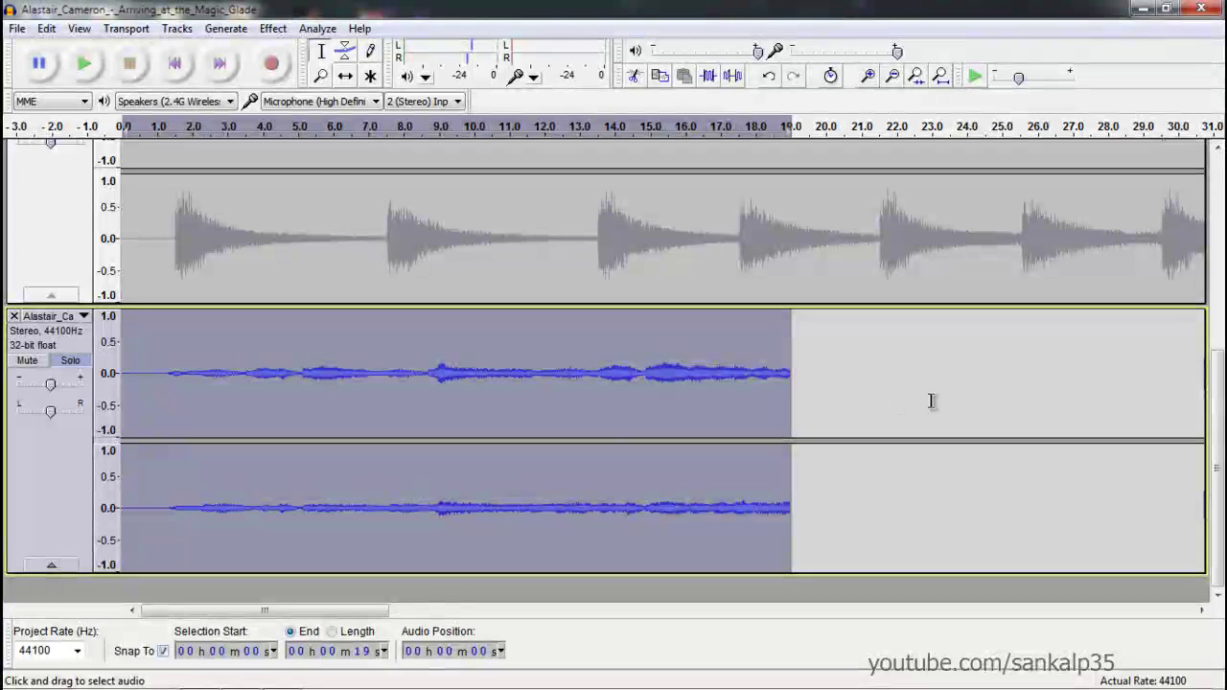
scroll(766, 506, "up", 3)
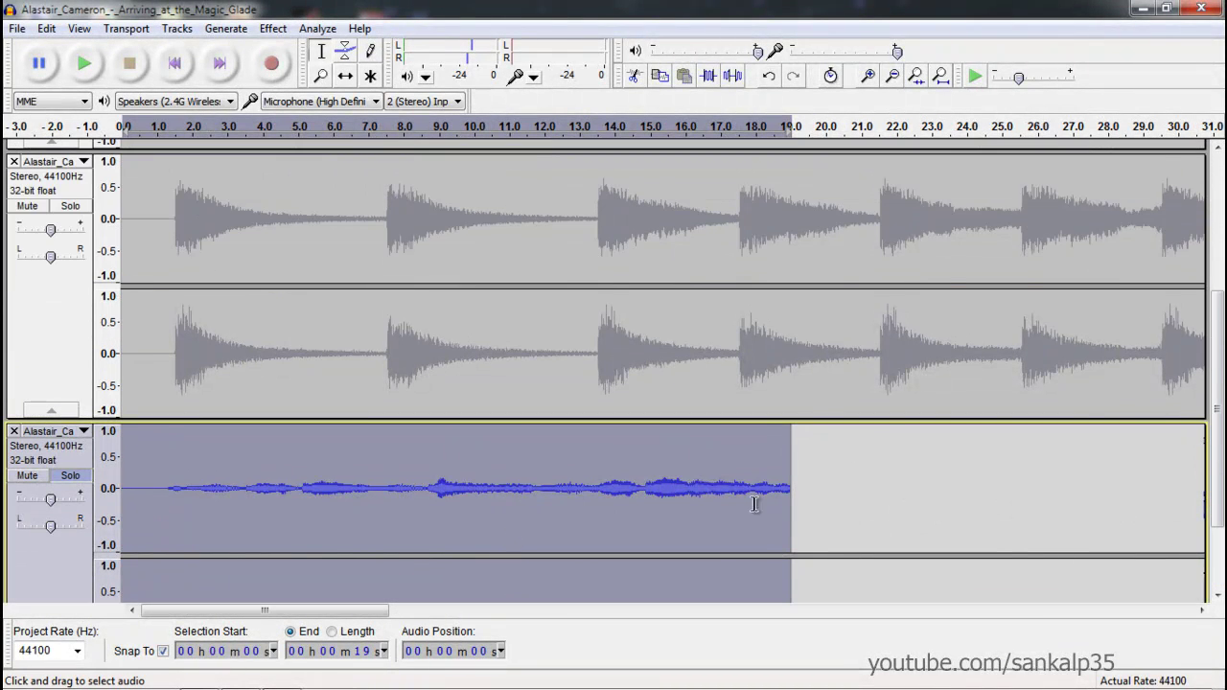
scroll(835, 501, "down", 3)
left_click(828, 502)
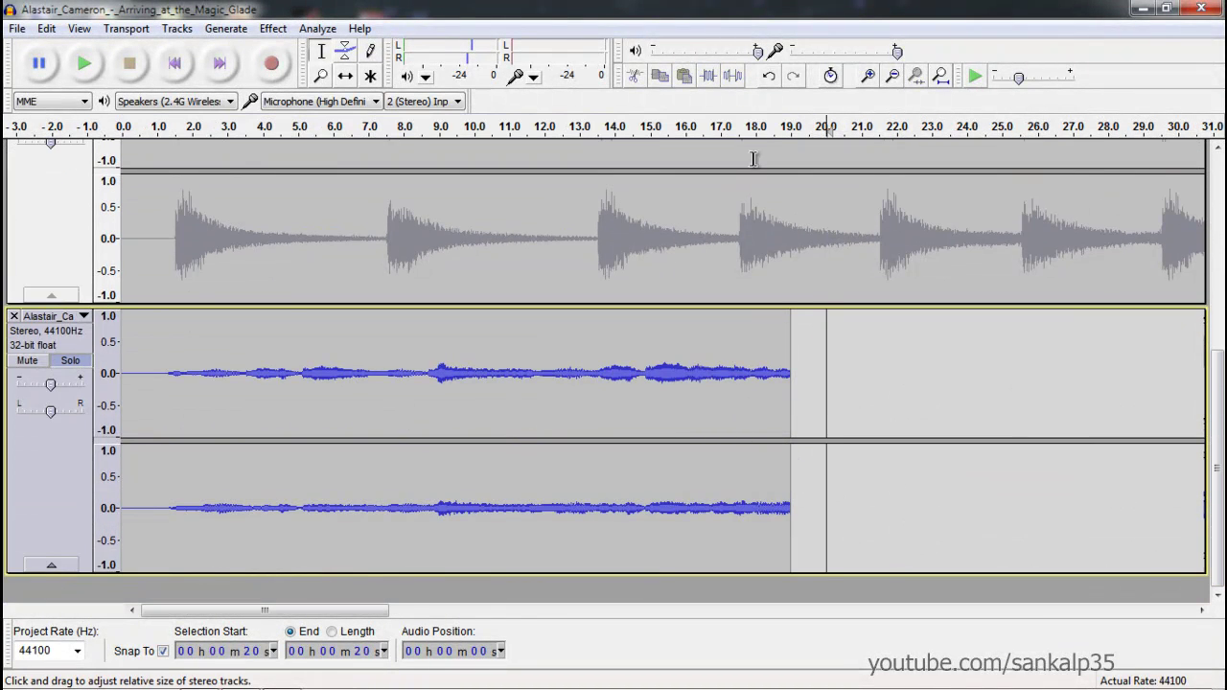
left_click(734, 131)
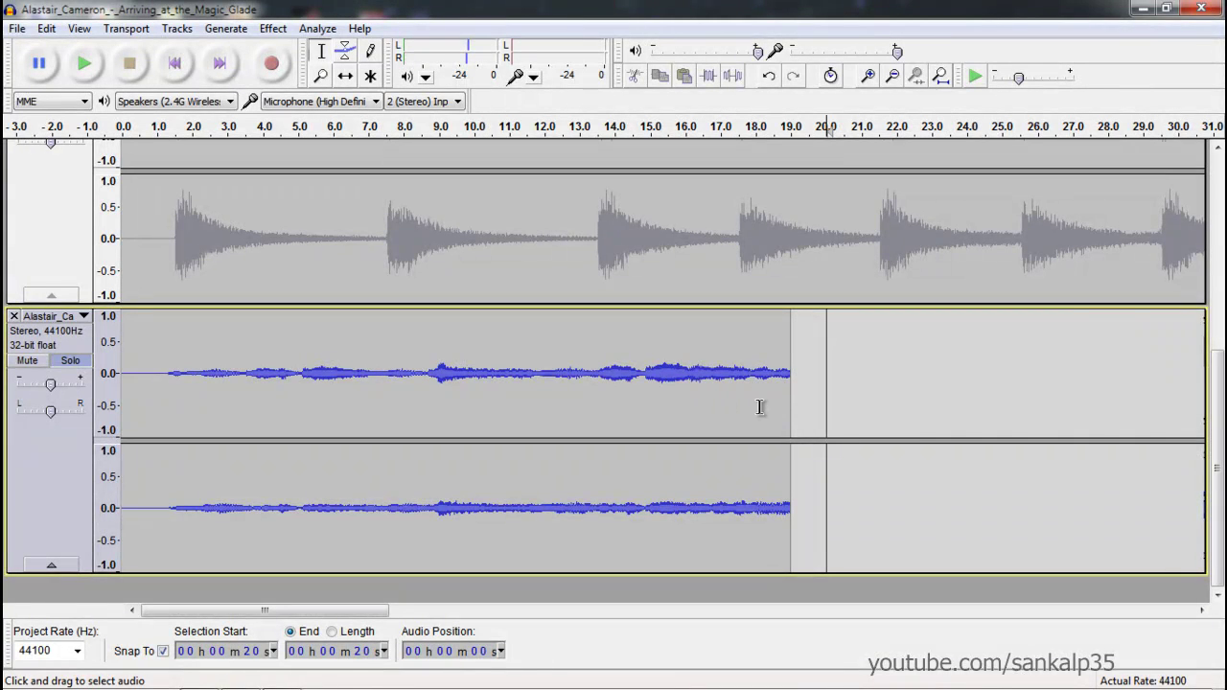
Unsolo the short track, solo the long track with decaying hits, and play it.
left_click(72, 362)
scroll(87, 374, "up", 5)
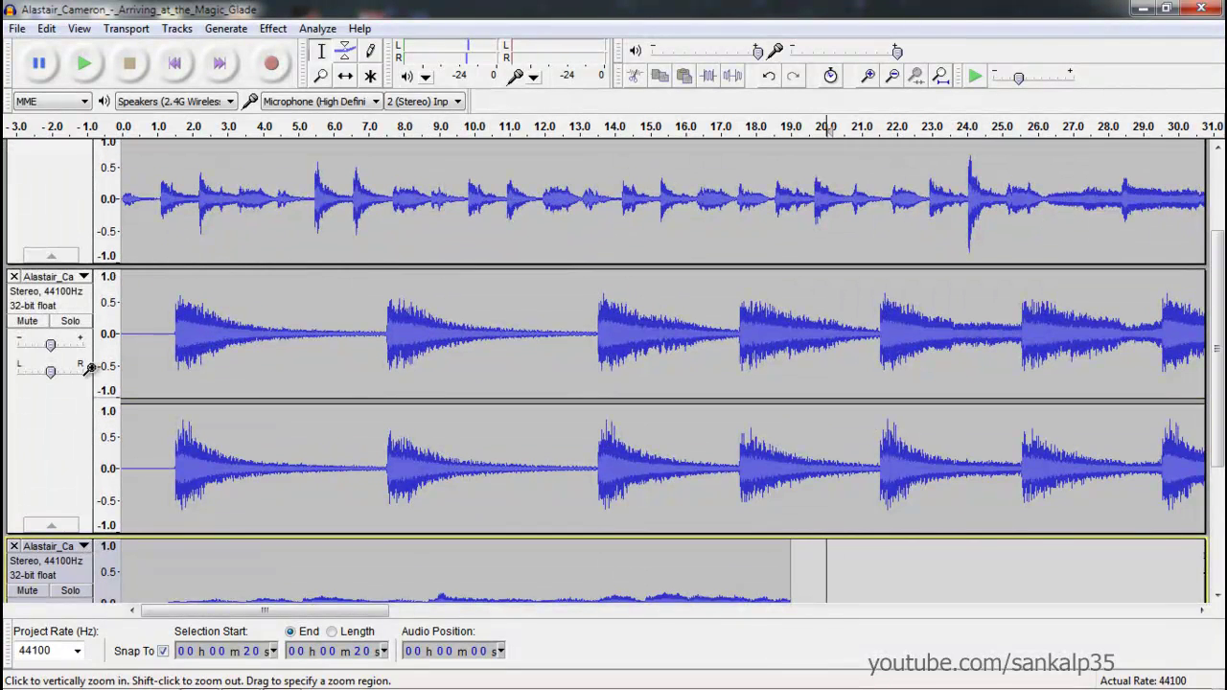
left_click(76, 322)
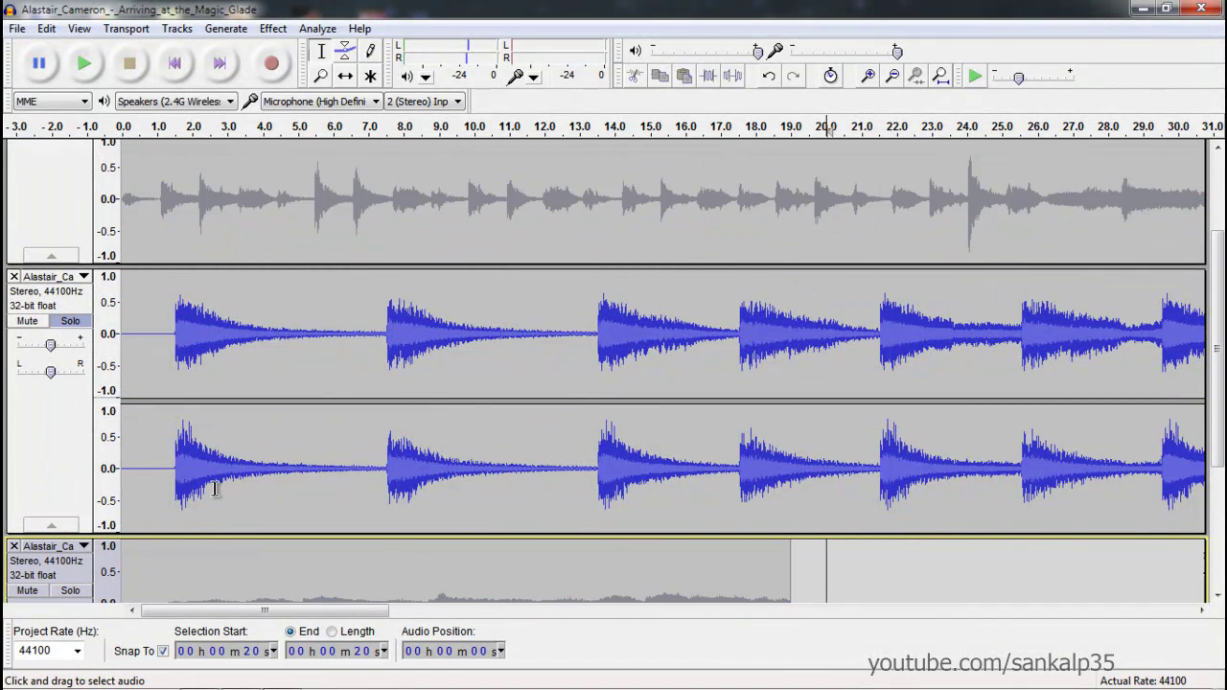
left_click(84, 63)
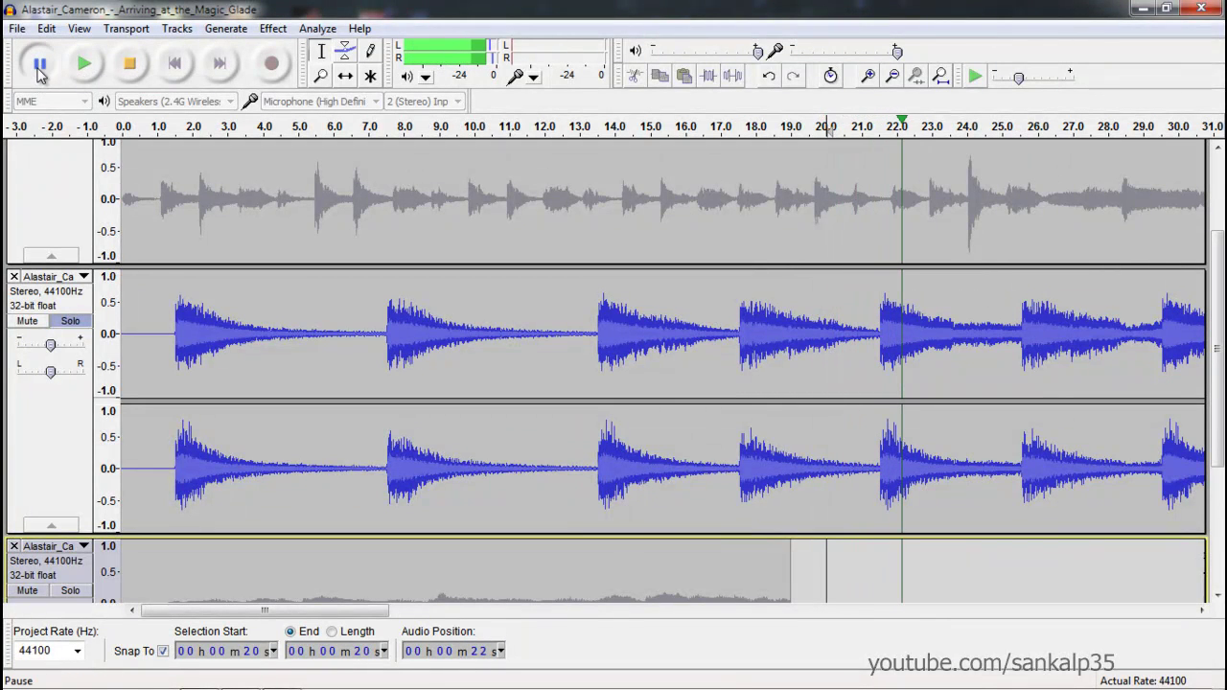
Audition the second track from 7 s, then select its 7–13 s section.
left_click(358, 129)
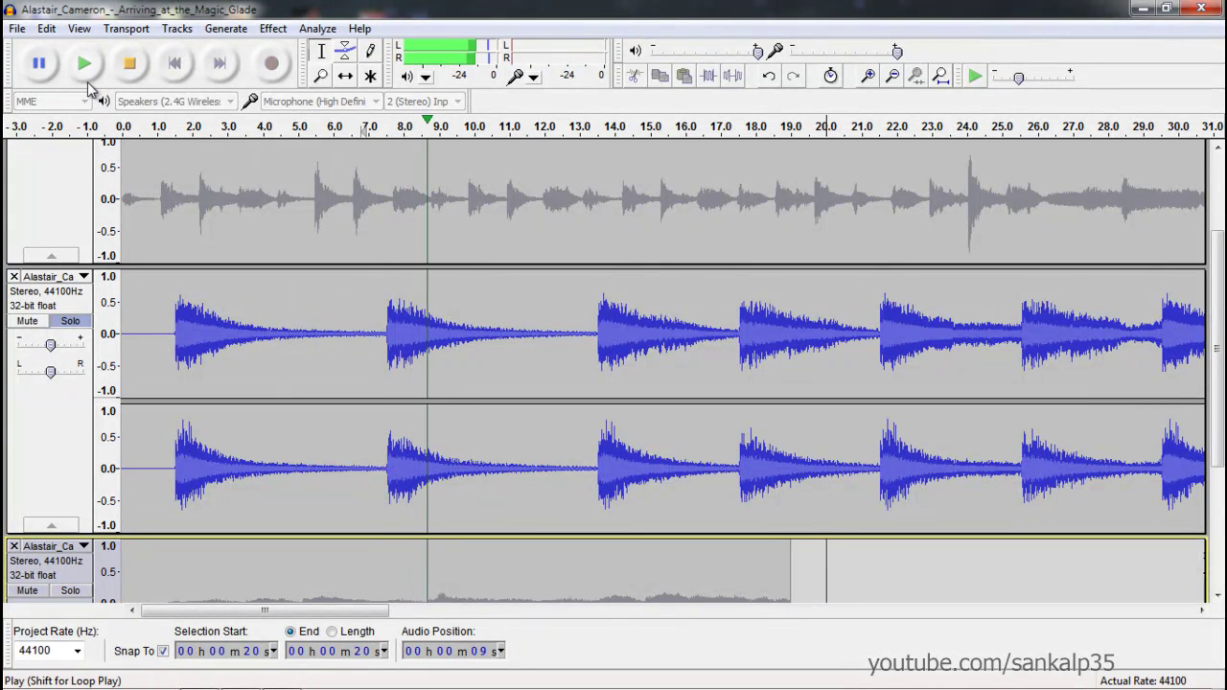
left_click(41, 69)
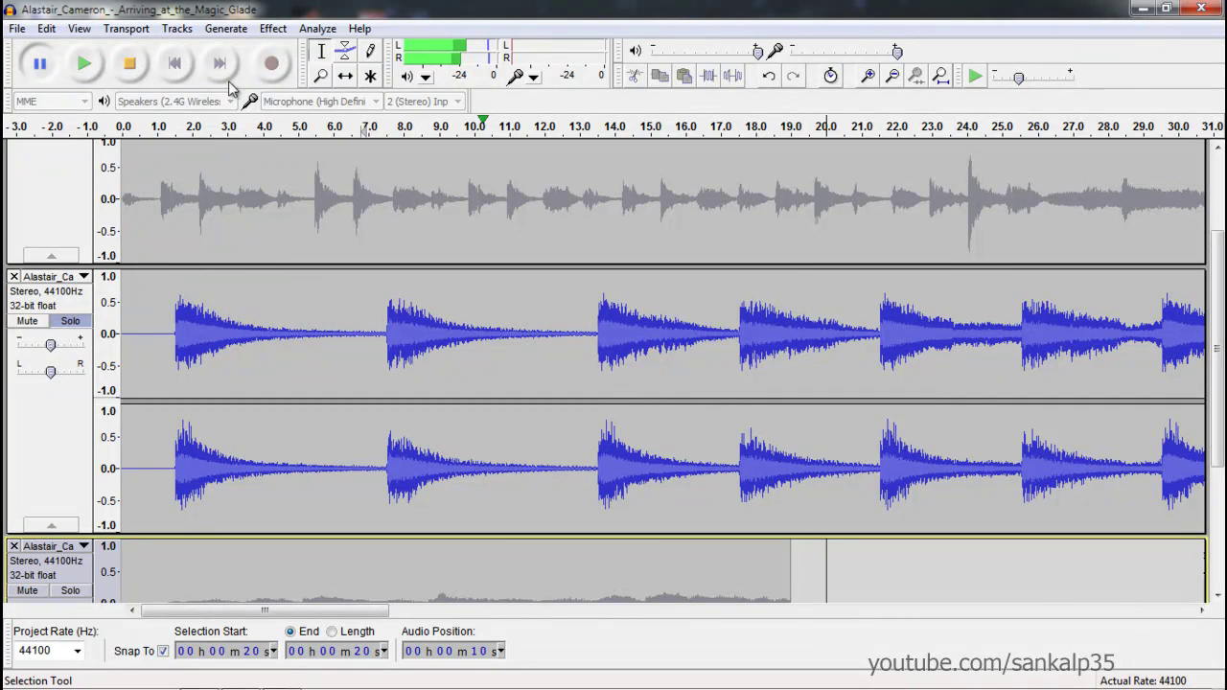
left_click(130, 63)
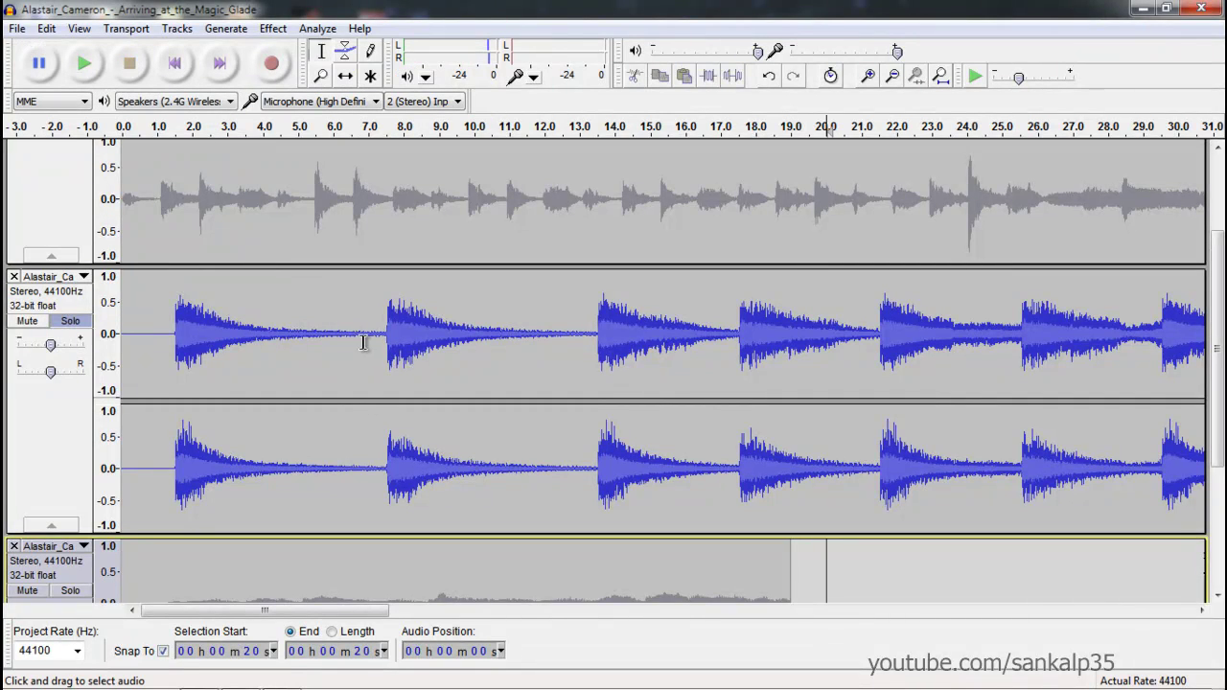
left_click_drag(369, 334, 587, 333)
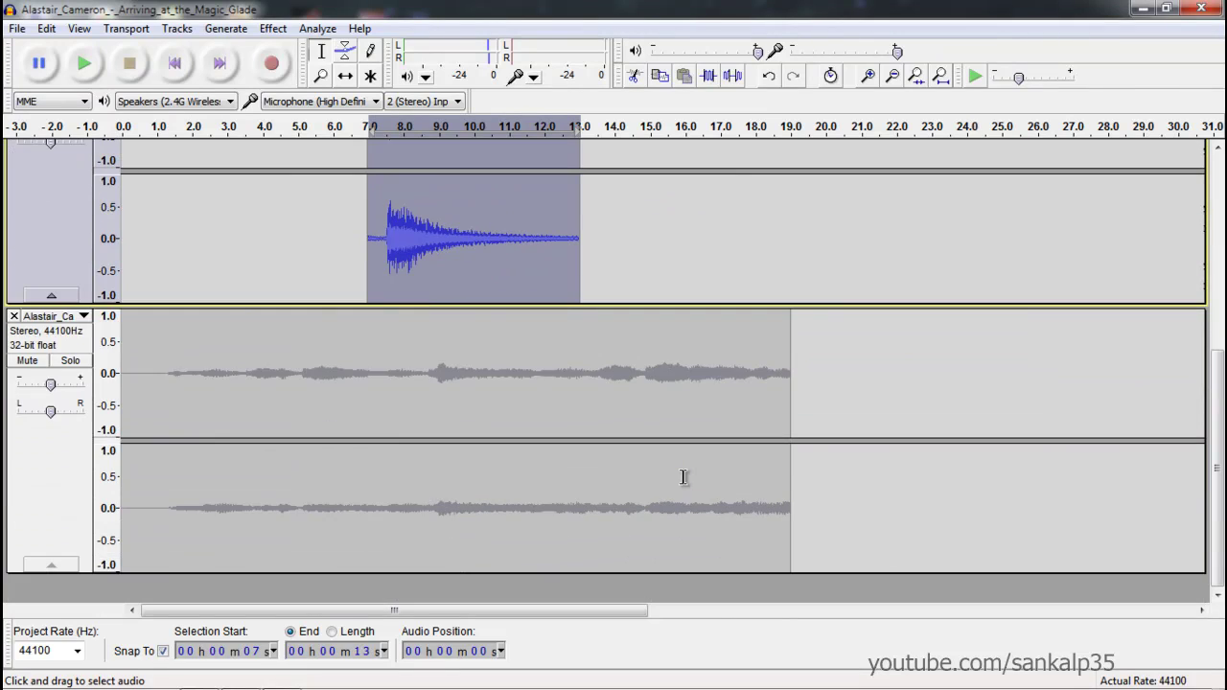
Move solo from the second track to the first and play it from 0 seconds.
scroll(683, 476, "up", 3)
scroll(589, 458, "up", 2)
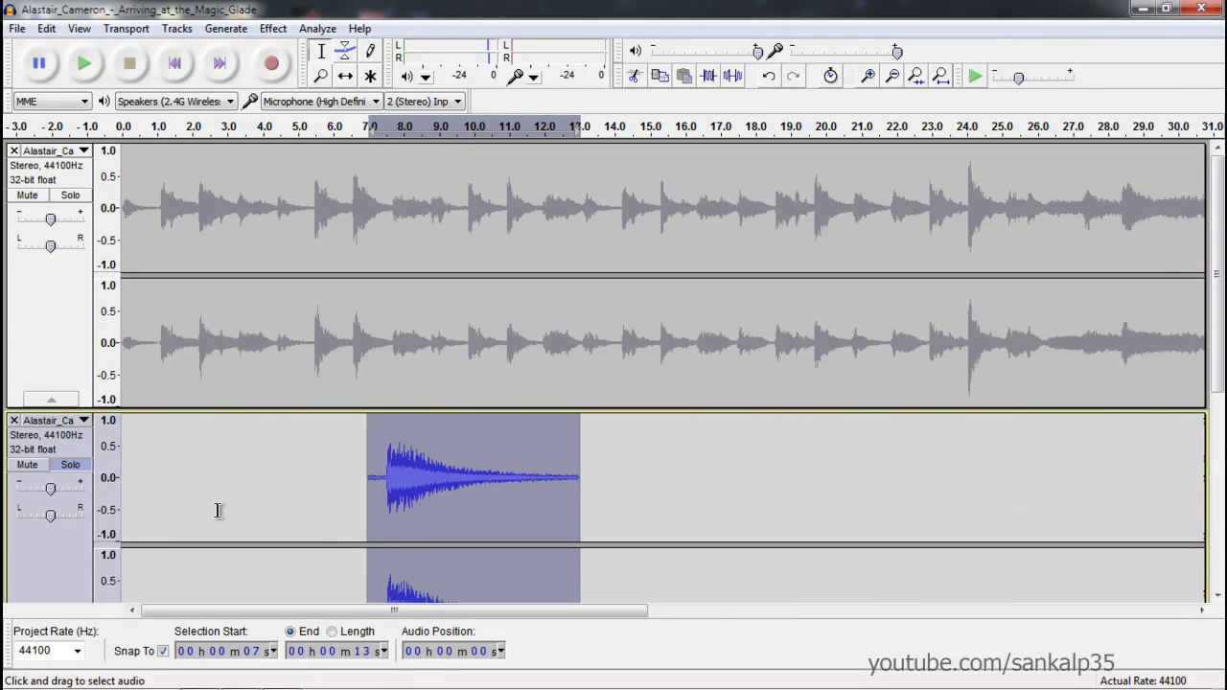
left_click(71, 466)
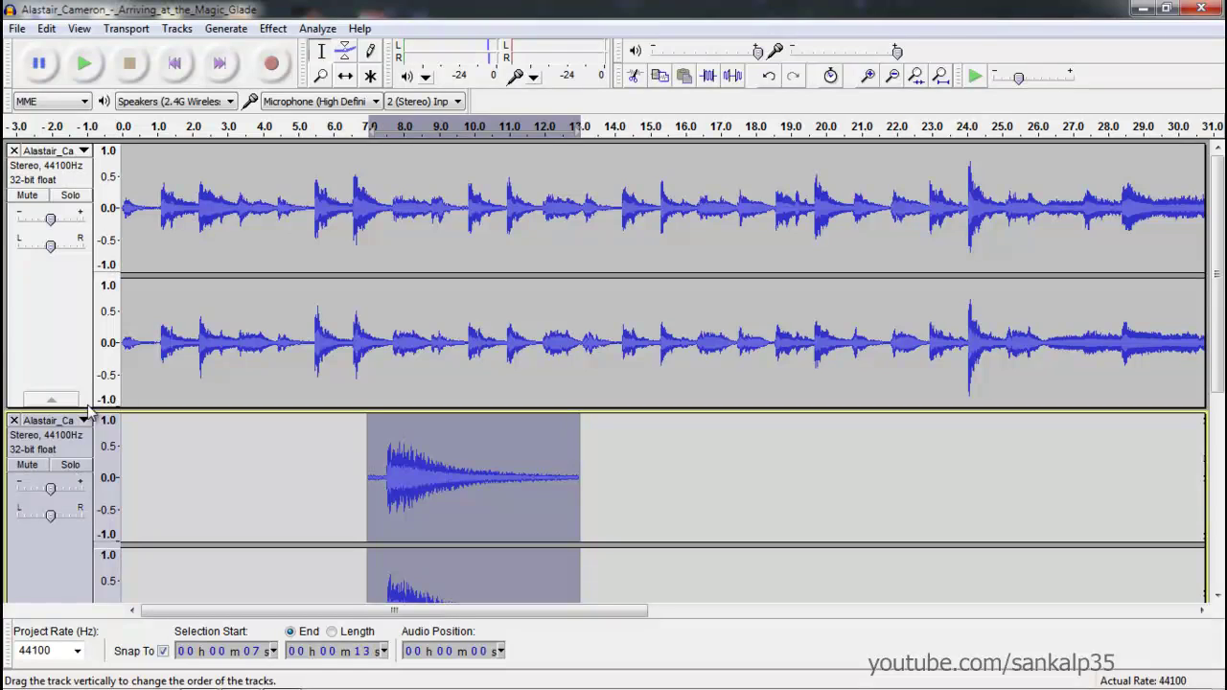
left_click(73, 196)
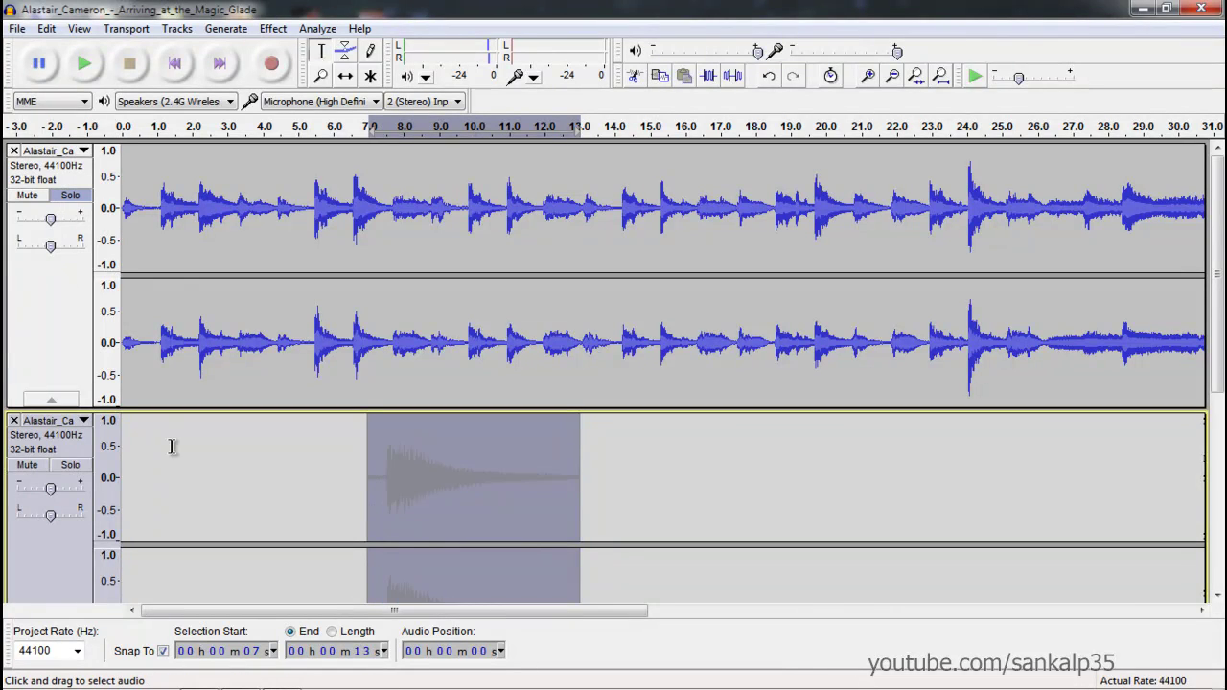
left_click(123, 156)
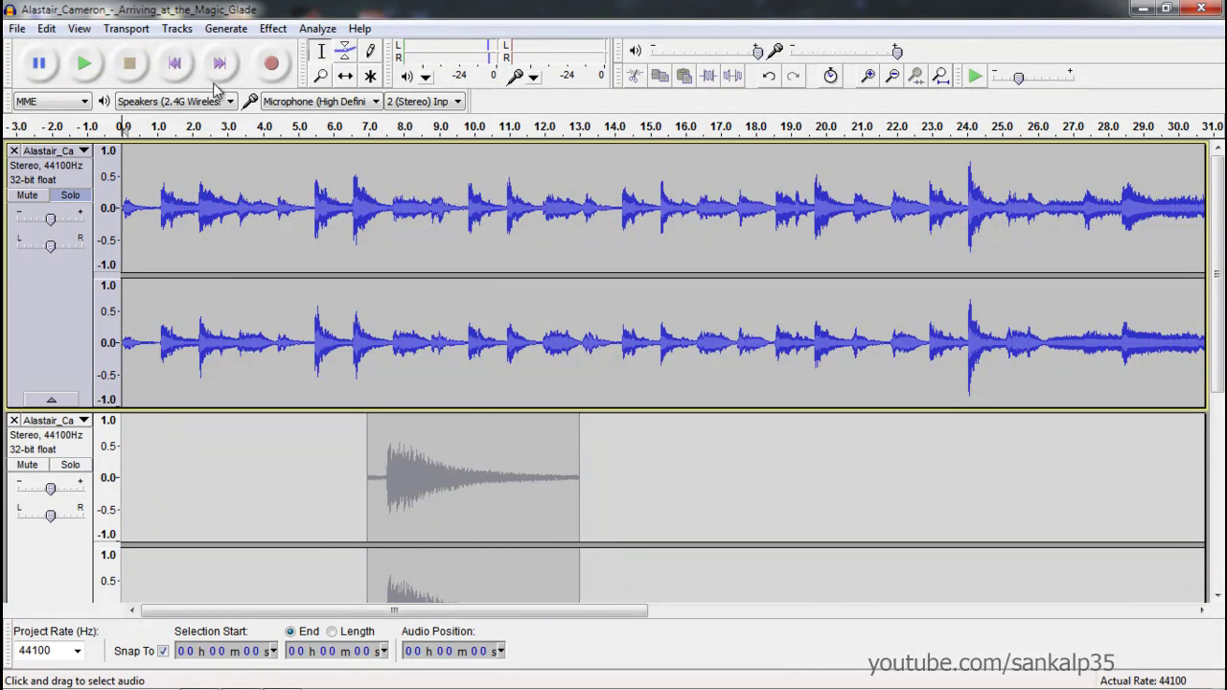
left_click(84, 69)
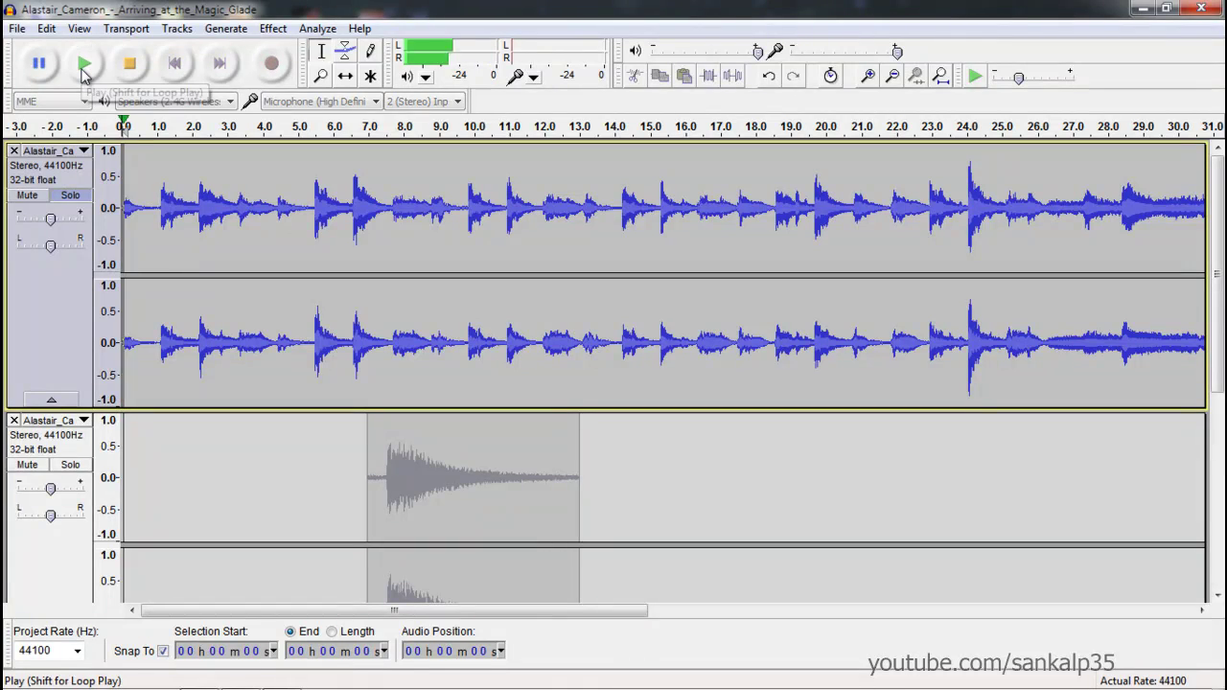
left_click(136, 77)
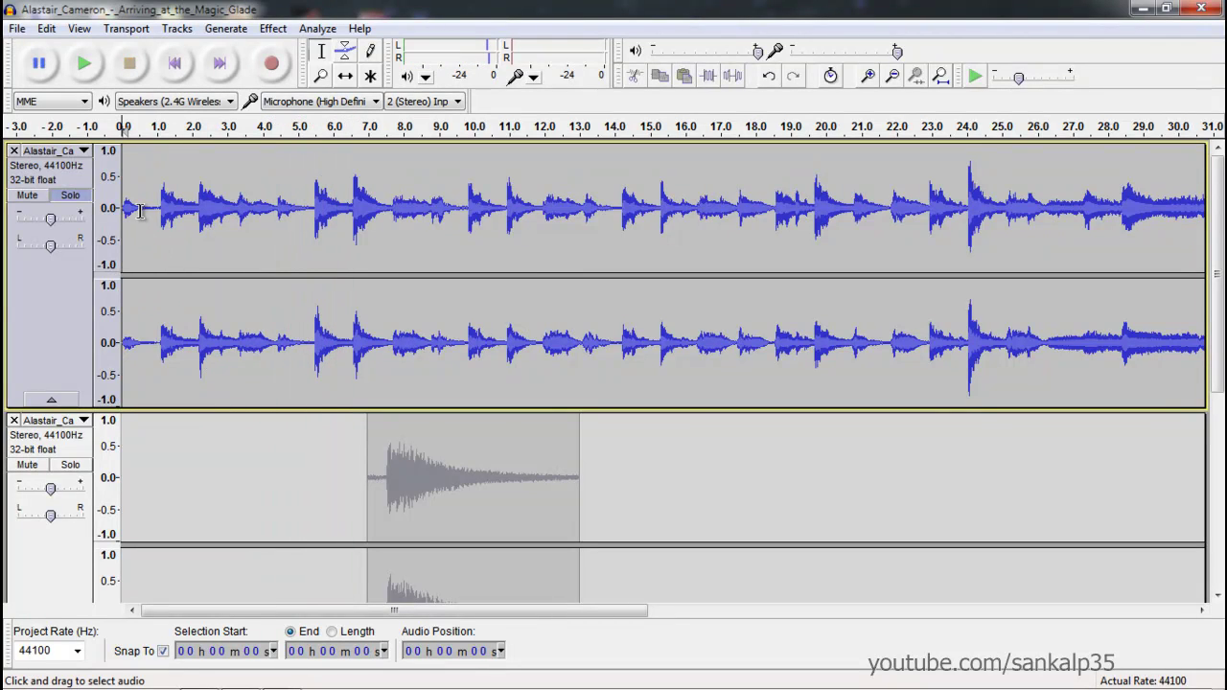
left_click_drag(148, 209, 124, 210)
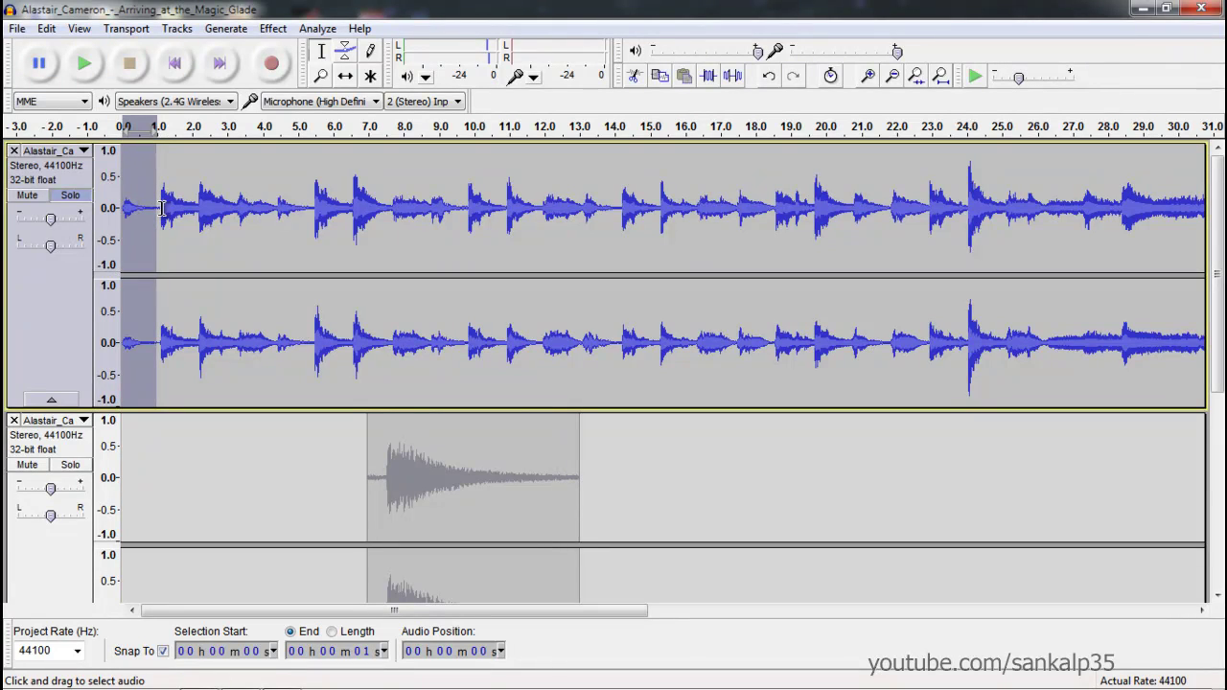
left_click(169, 218)
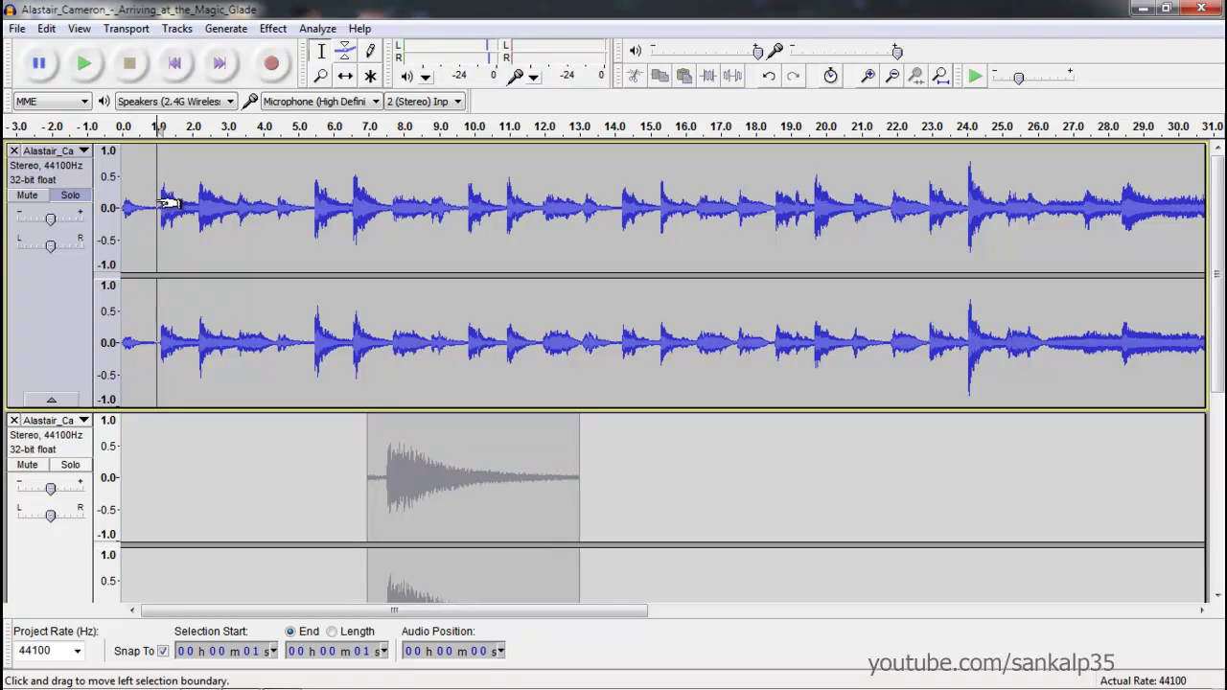
left_click_drag(158, 212, 134, 211)
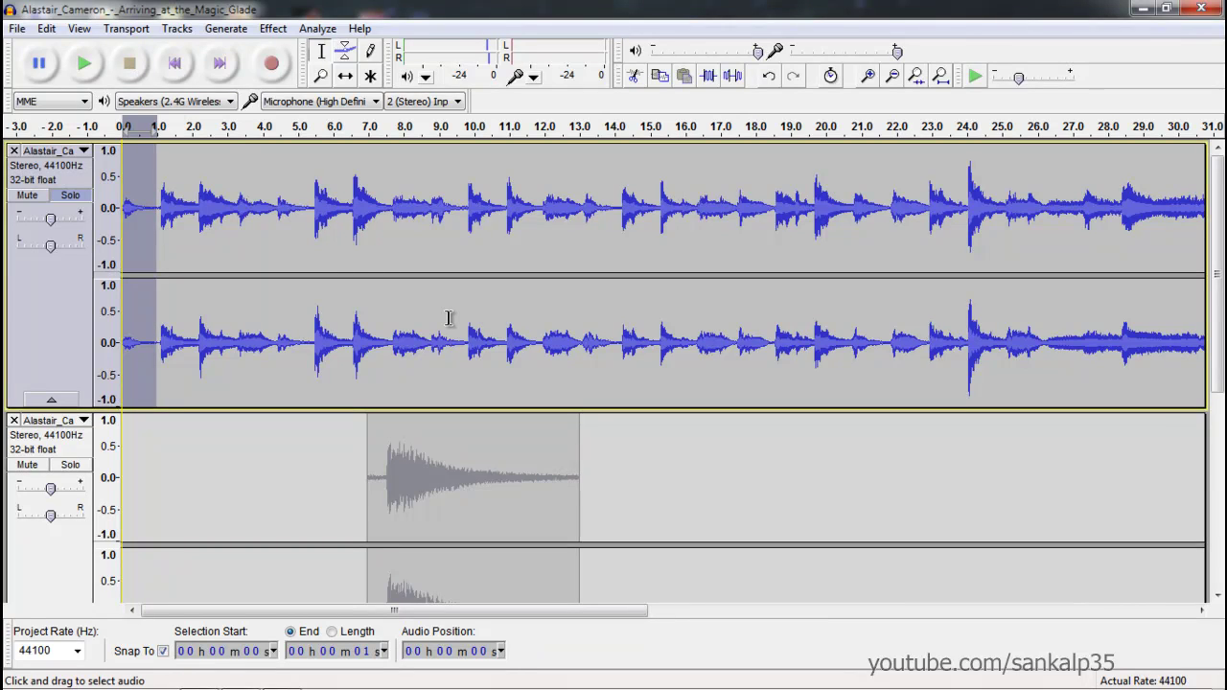
key("ctrl+k")
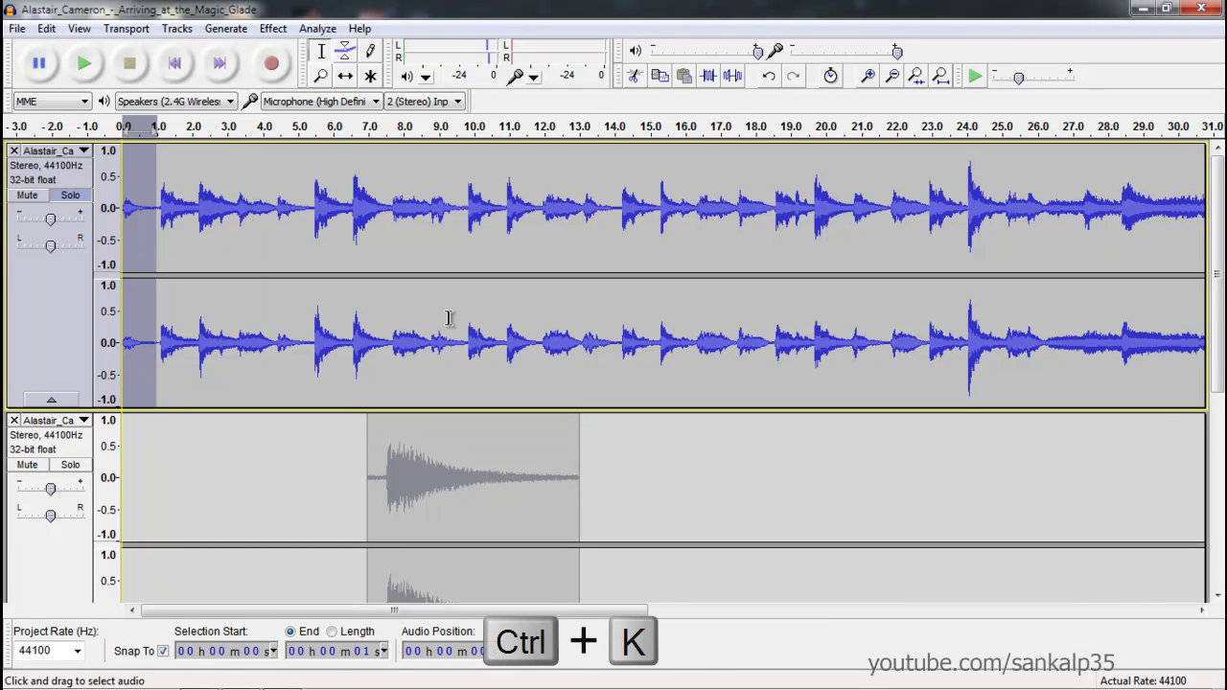
left_click(721, 474)
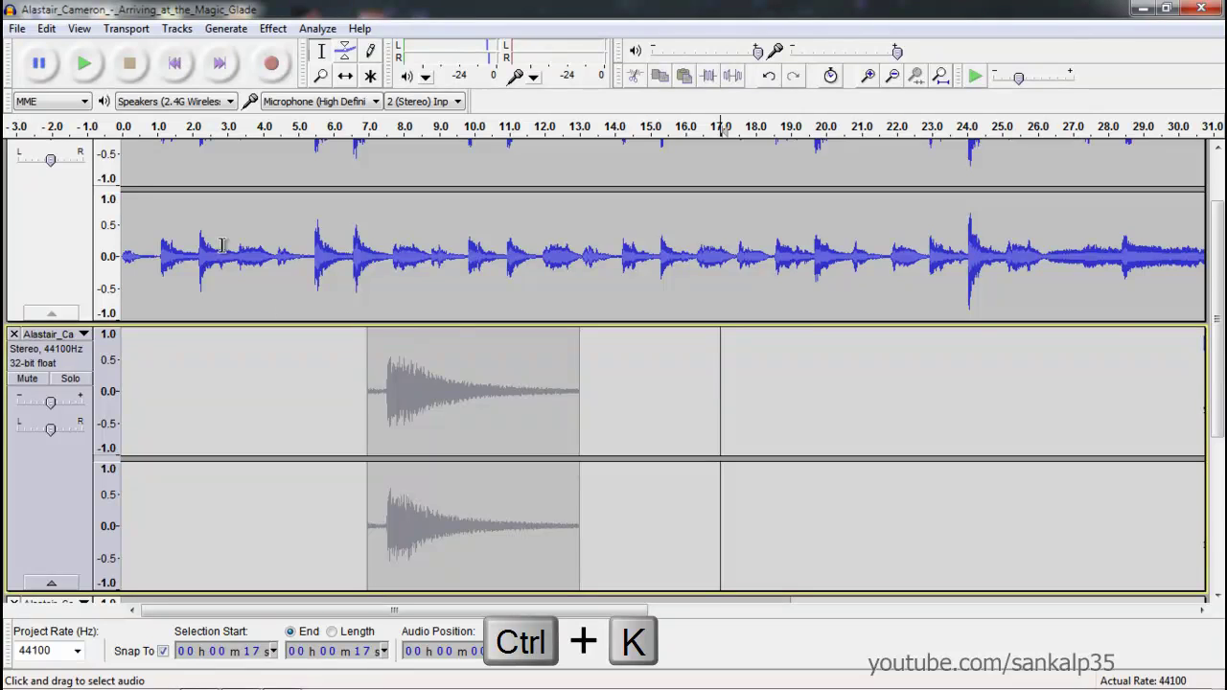
scroll(239, 224, "up", 3)
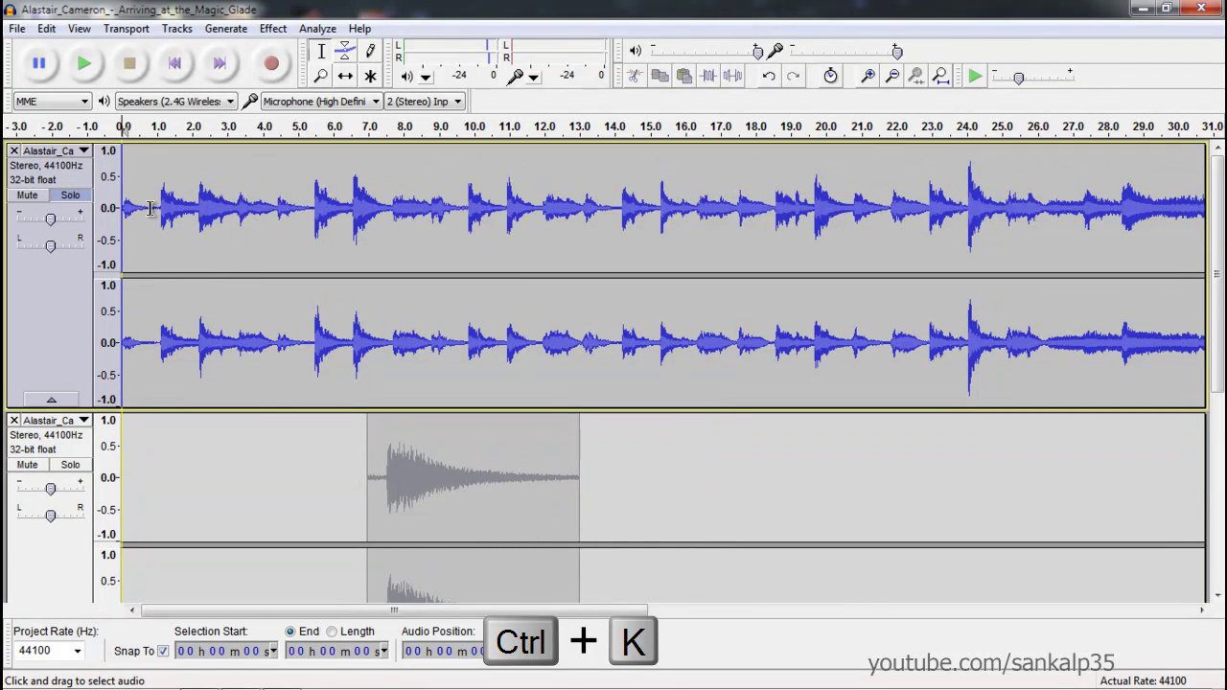
Delete the first track's opening 0–1 s bump via Edit > Remove Audio > Delete.
left_click_drag(123, 206, 157, 211)
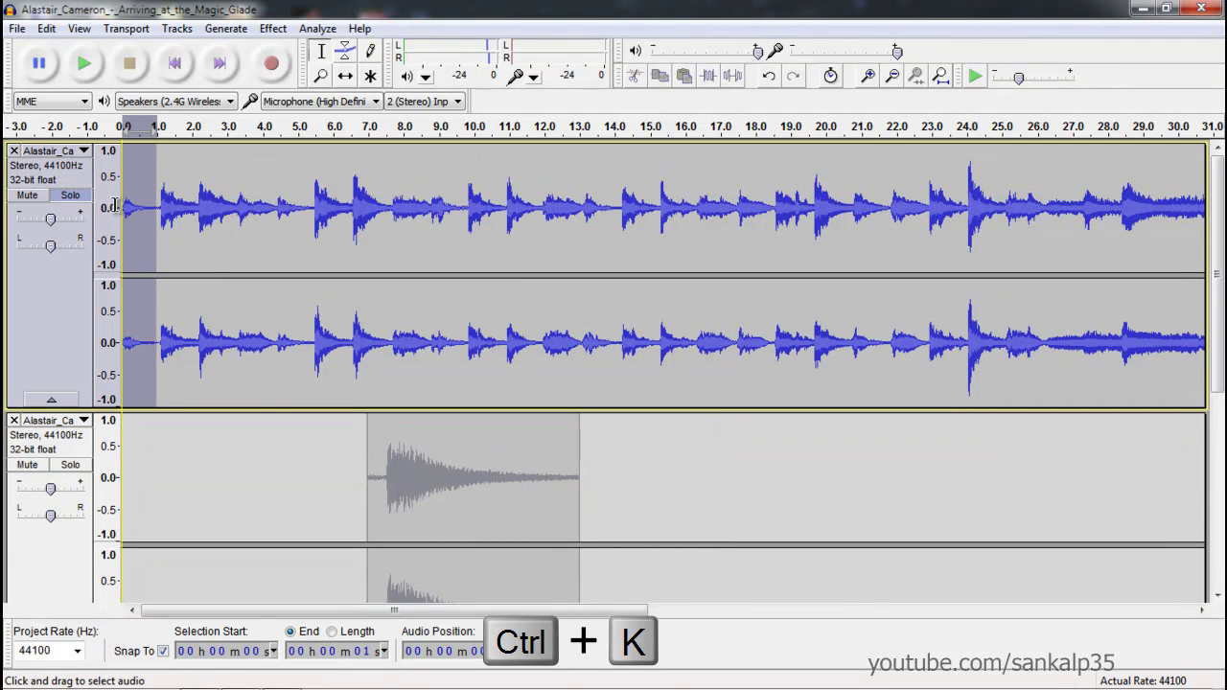
left_click(46, 28)
mouse_move(80, 100)
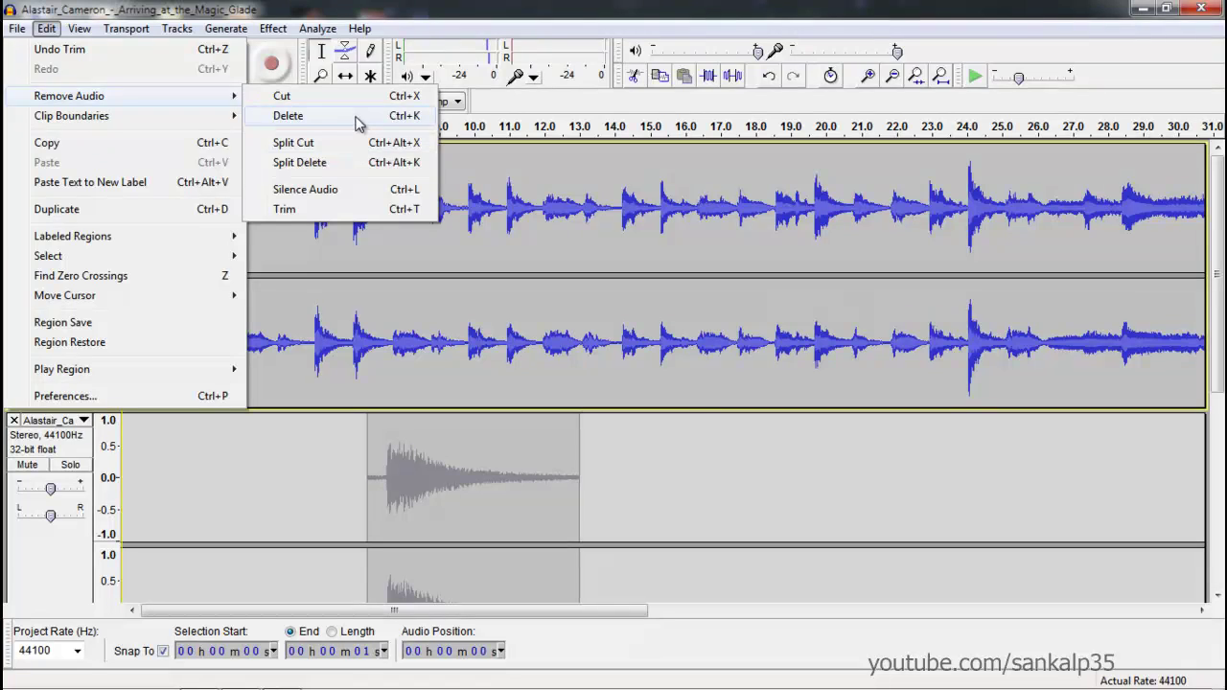
left_click(287, 116)
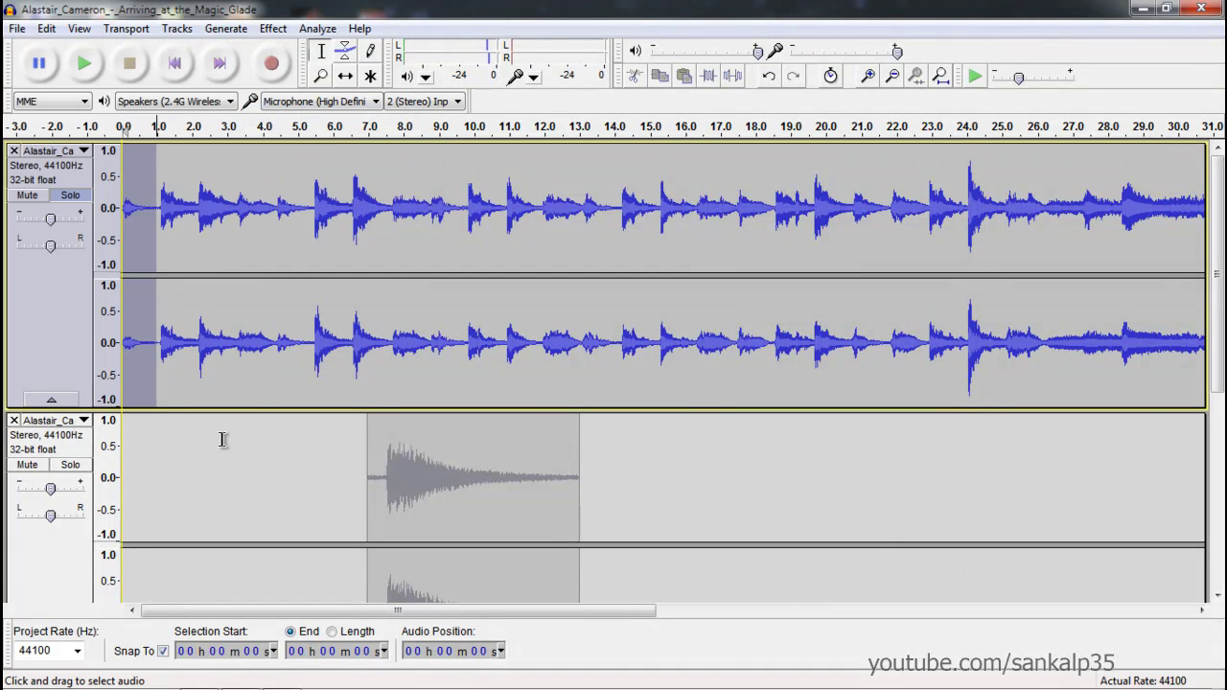
left_click(199, 494)
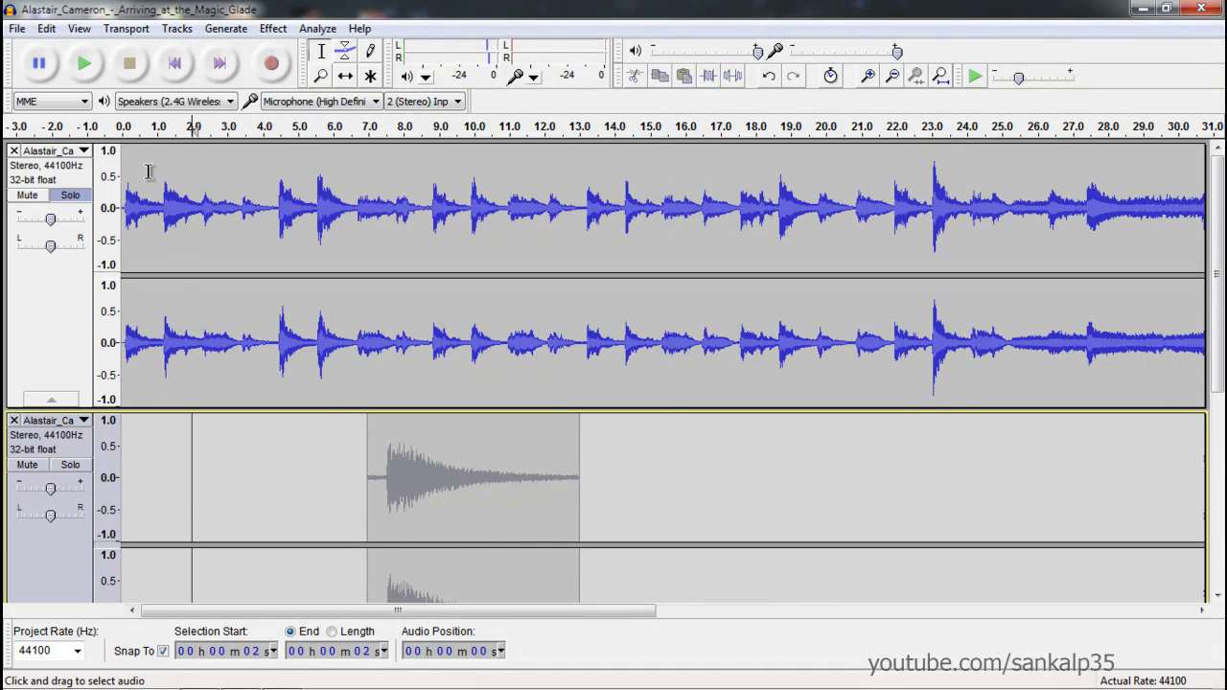
left_click(124, 126)
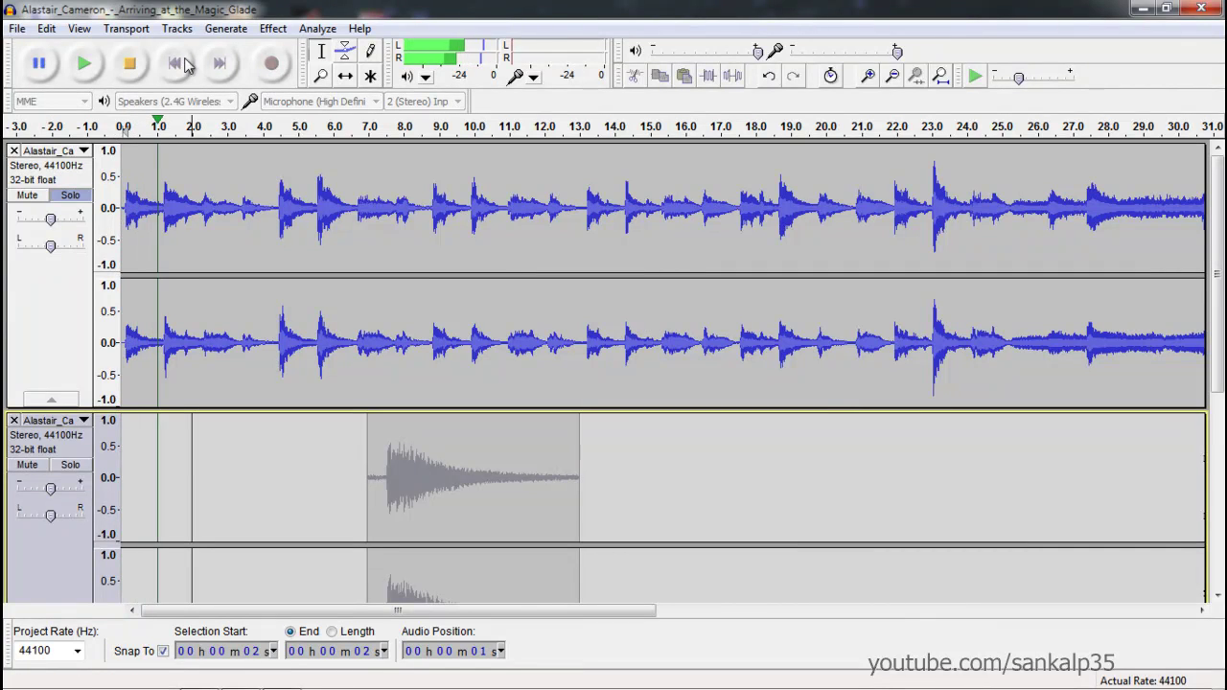
left_click(129, 63)
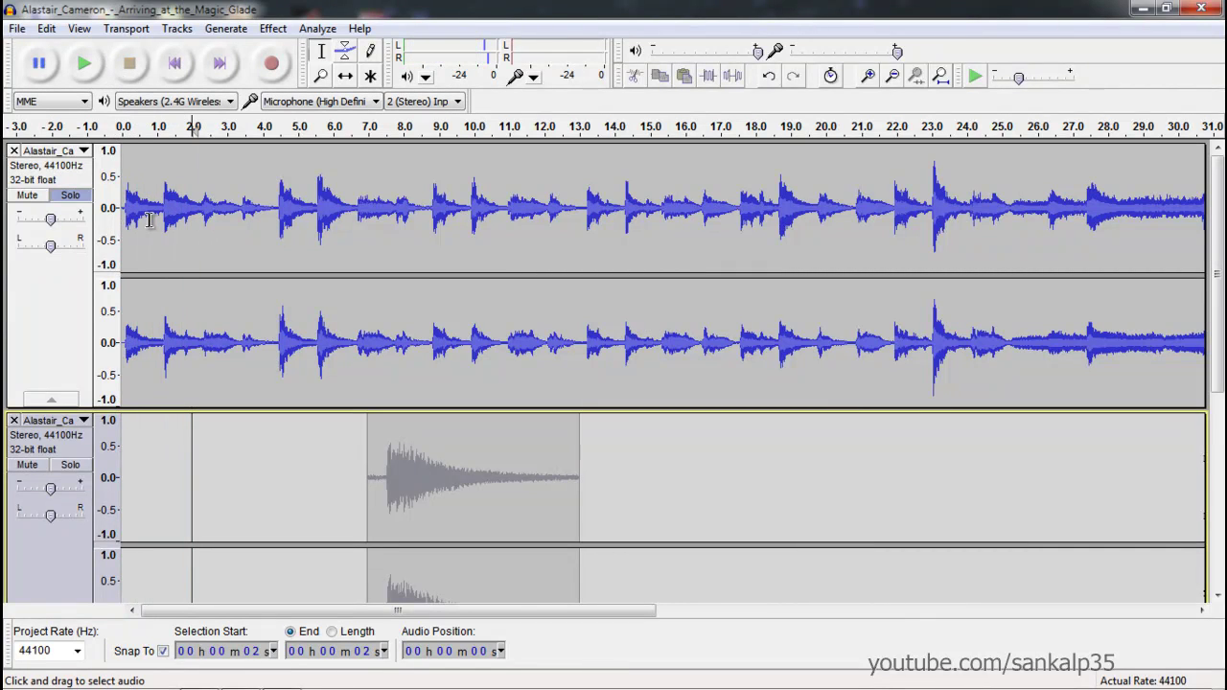
scroll(997, 504, "down", 5)
scroll(1062, 491, "up", 5)
left_click_drag(587, 611, 422, 566)
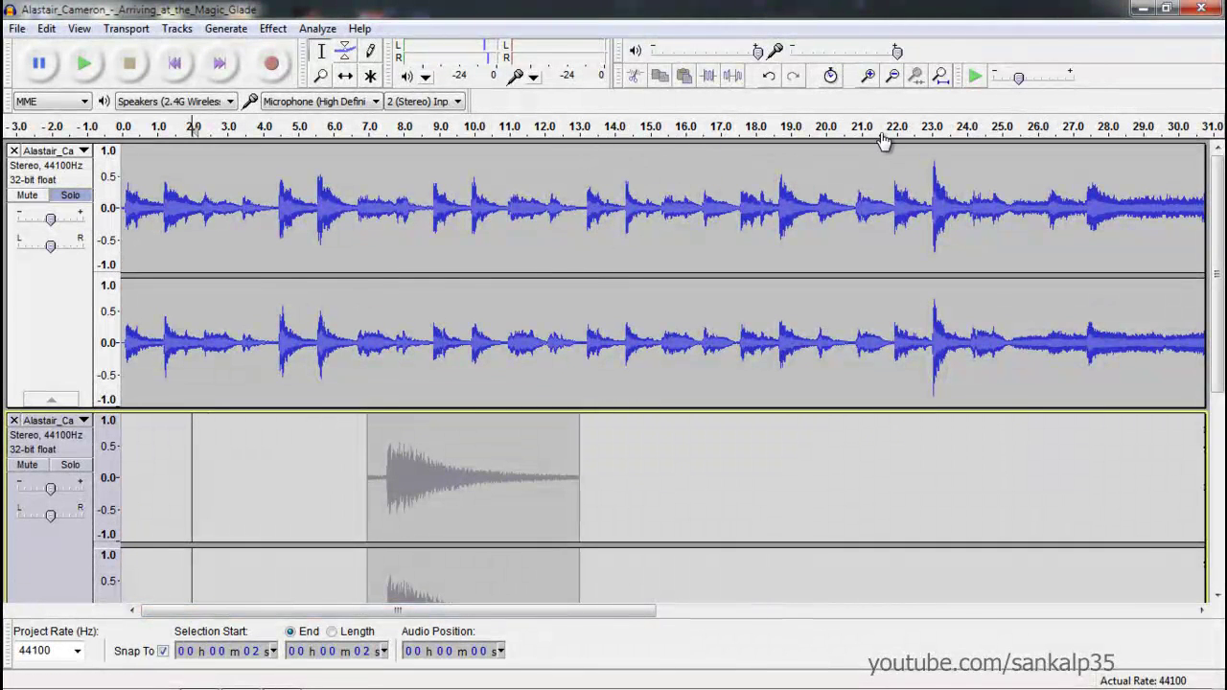
Audition the first track from 19 s and place the cursor at 22 s.
left_click(792, 126)
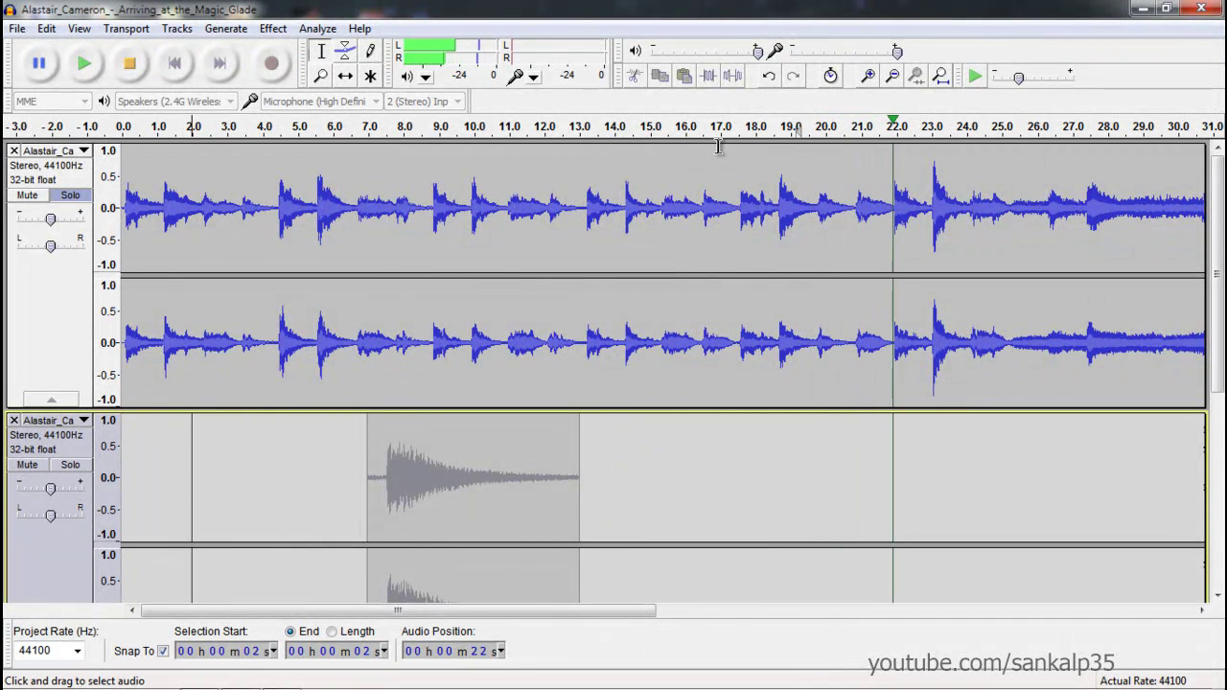
left_click_drag(862, 317, 896, 316)
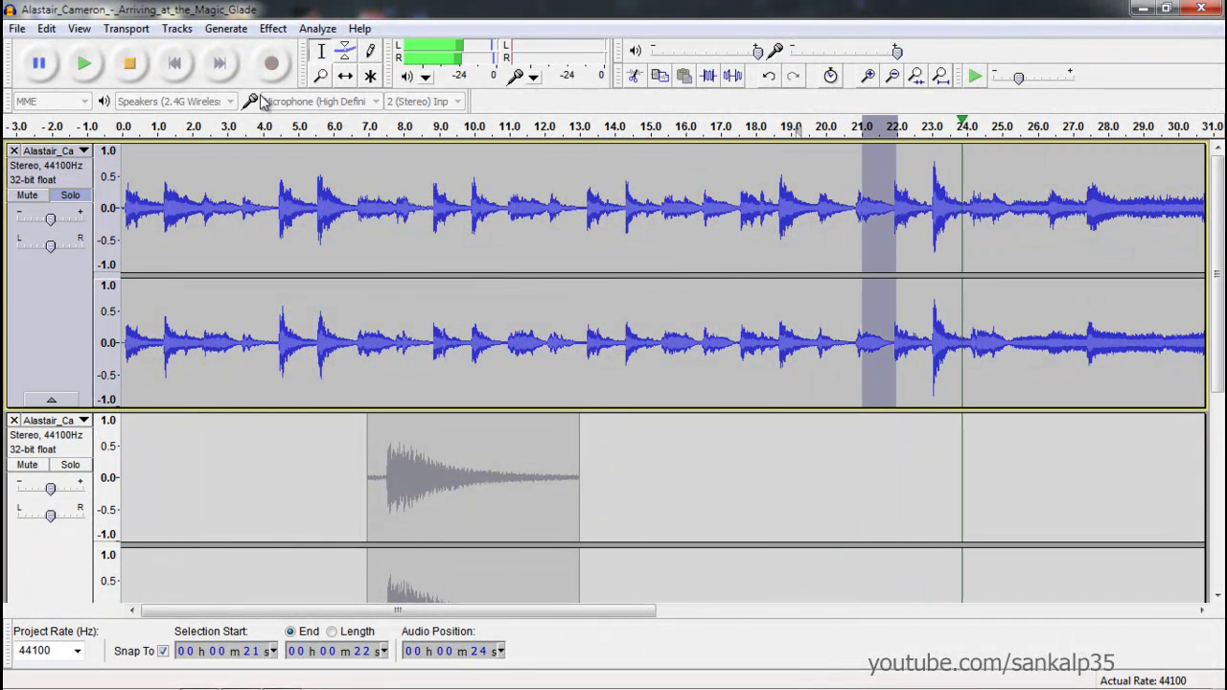
left_click(130, 62)
left_click(890, 206)
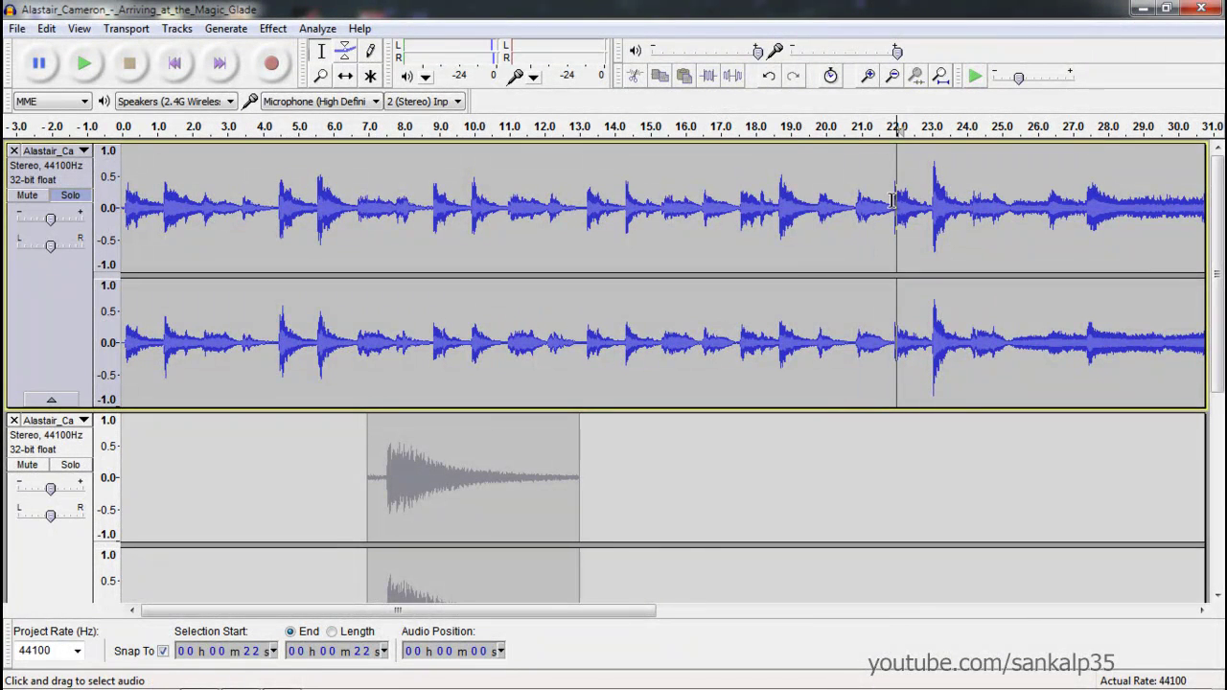
Select 0–22 s of the first track and trim away everything after it.
left_click_drag(891, 201, 120, 206)
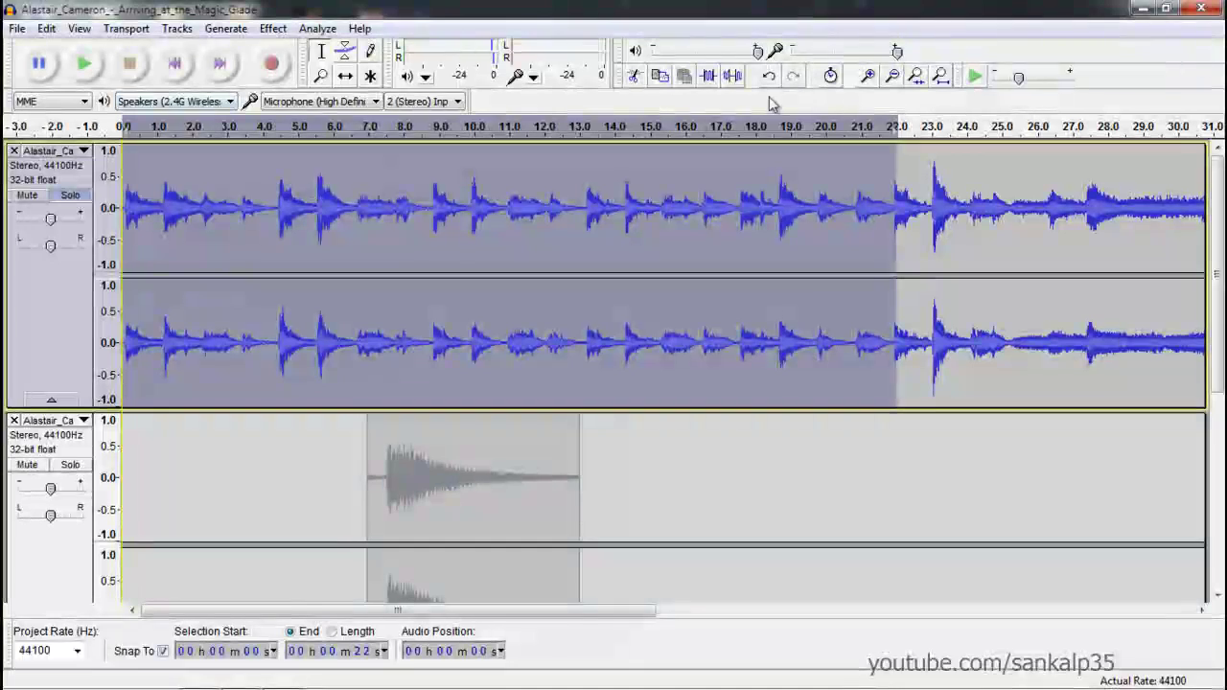
left_click(709, 78)
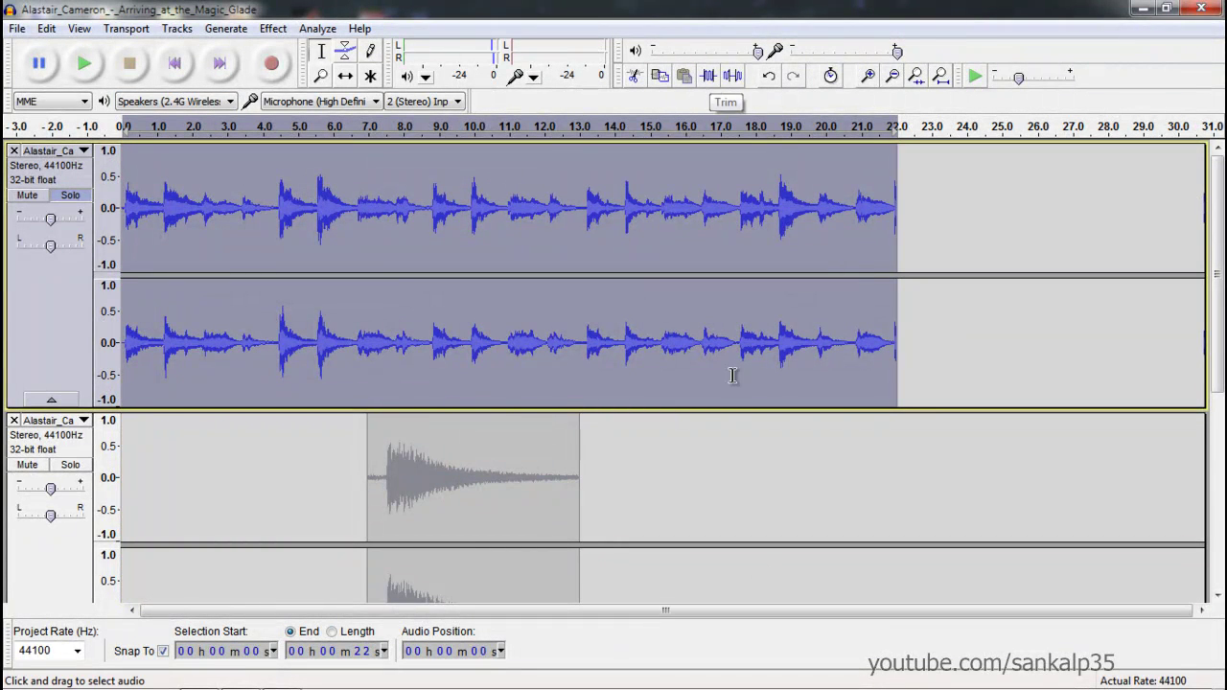
left_click(1005, 512)
scroll(958, 514, "down", 5)
scroll(925, 515, "up", 5)
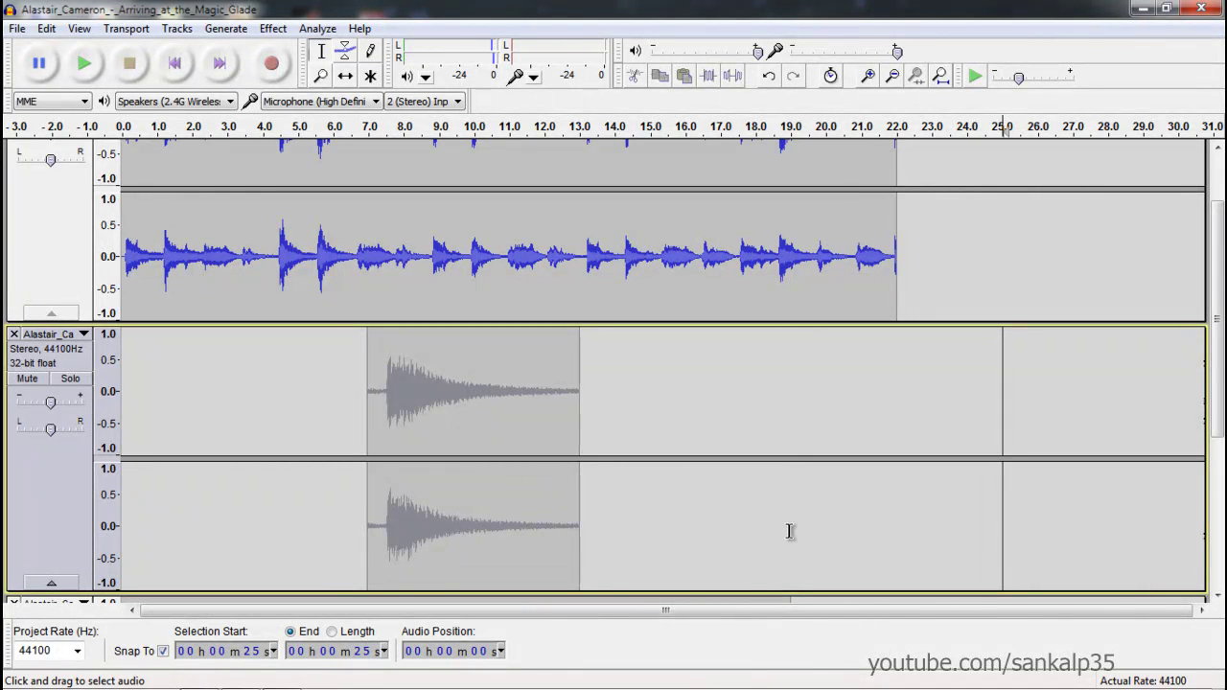